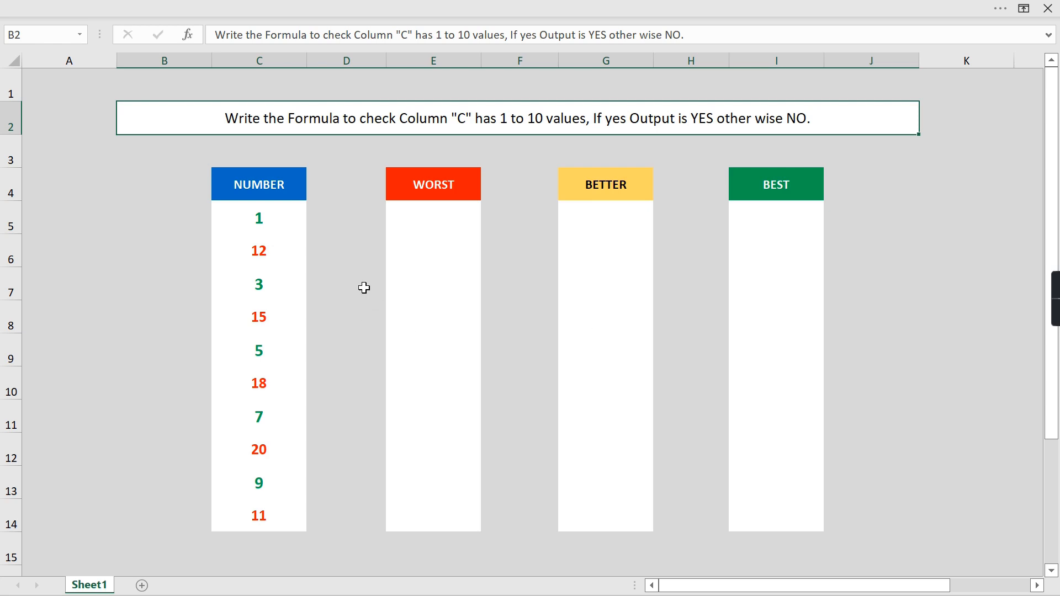
# - Highlight the numbers in C5:C14, and the WORST, BETTER and BEST headers in row 4
pyautogui.moveTo(275, 223); pyautogui.dragTo(264, 515)
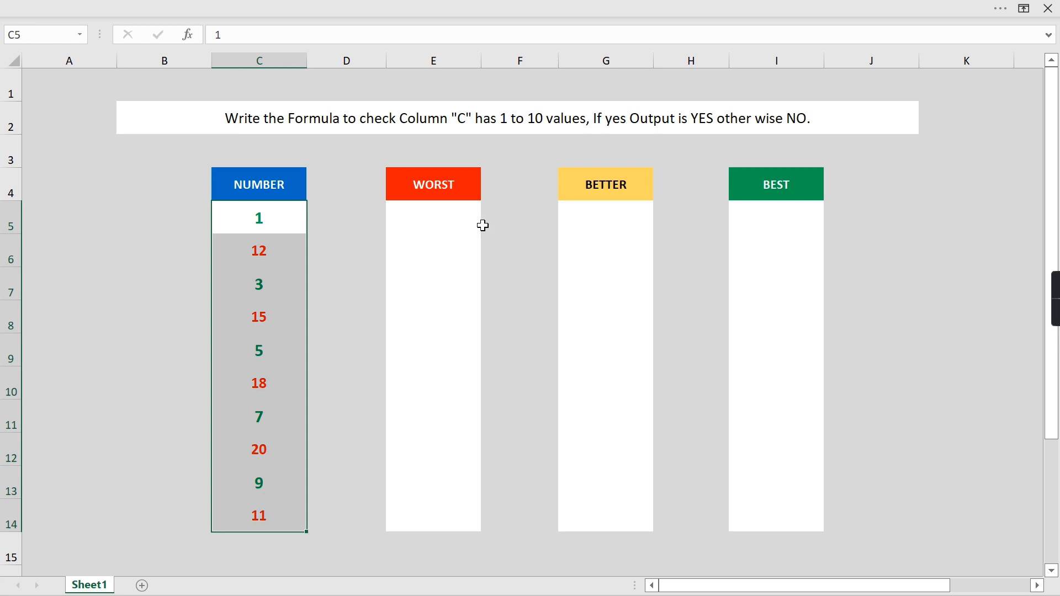
pyautogui.click(424, 186)
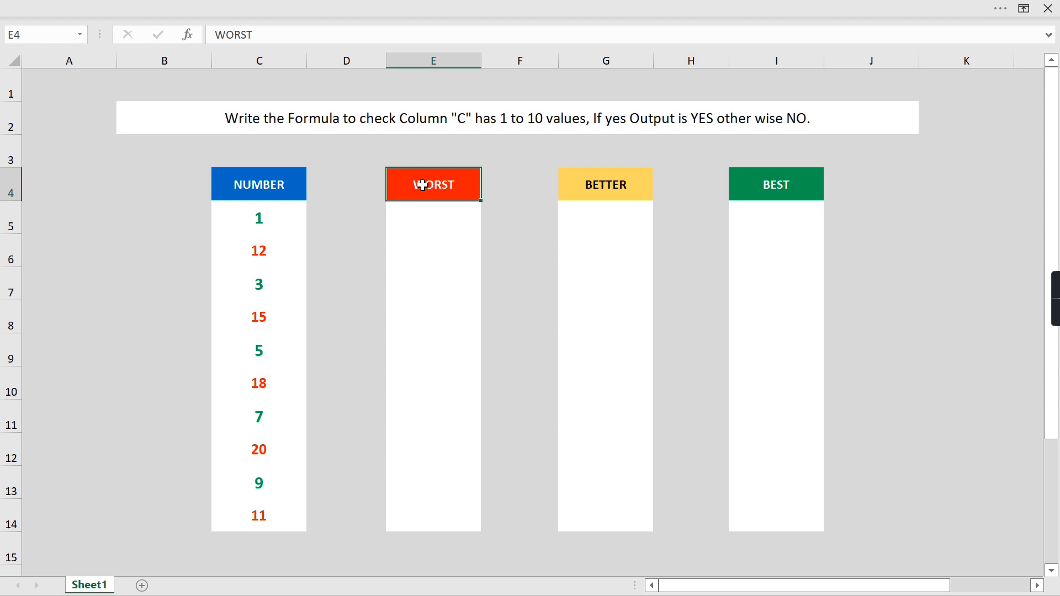
pyautogui.keyDown('ctrl'); pyautogui.click(615, 190); pyautogui.keyUp('ctrl')
pyautogui.keyDown('ctrl'); pyautogui.click(784, 187); pyautogui.keyUp('ctrl')
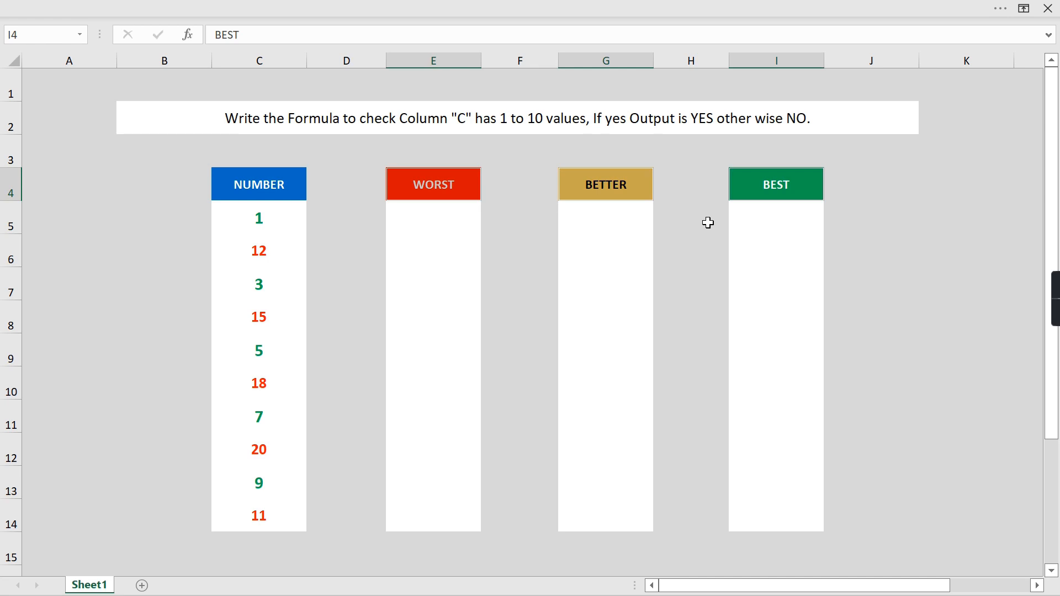
# - Start an IF formula in E5 with a nested OR test whose first condition is C5=1
pyautogui.click(403, 207)
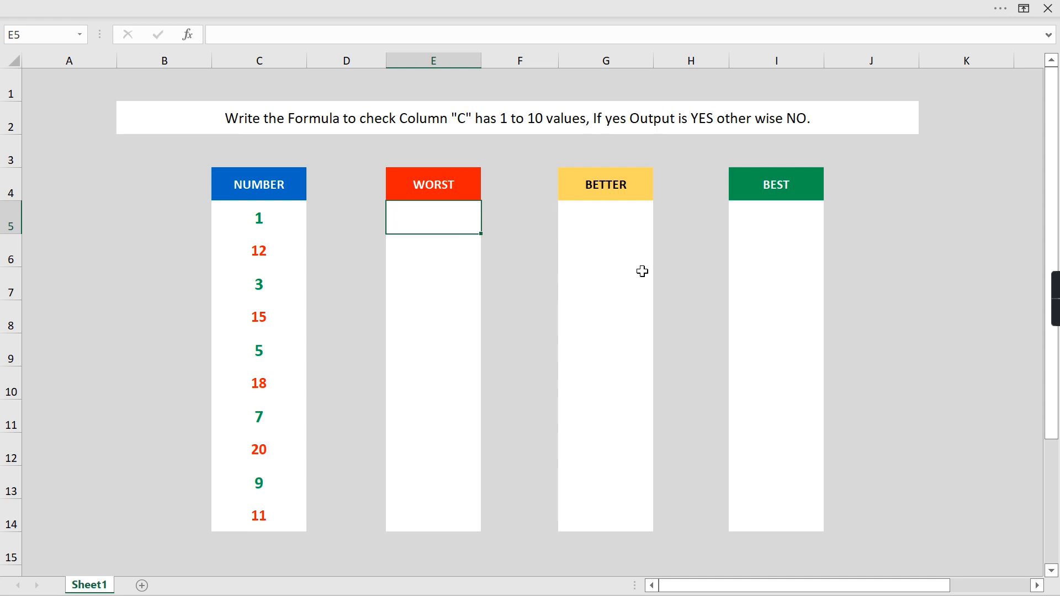
pyautogui.write('=IF(')
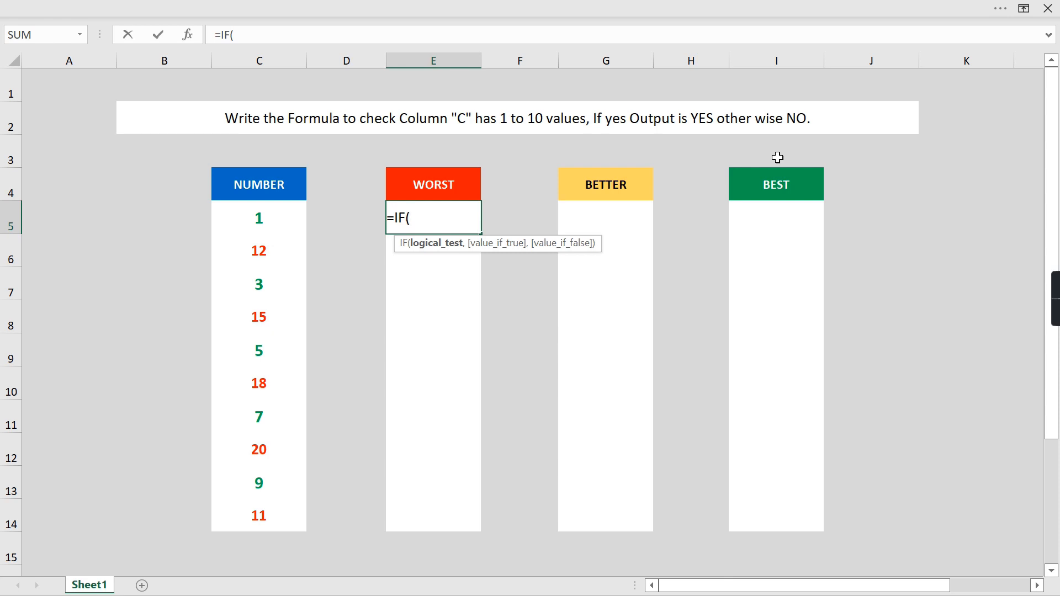
pyautogui.write('or')
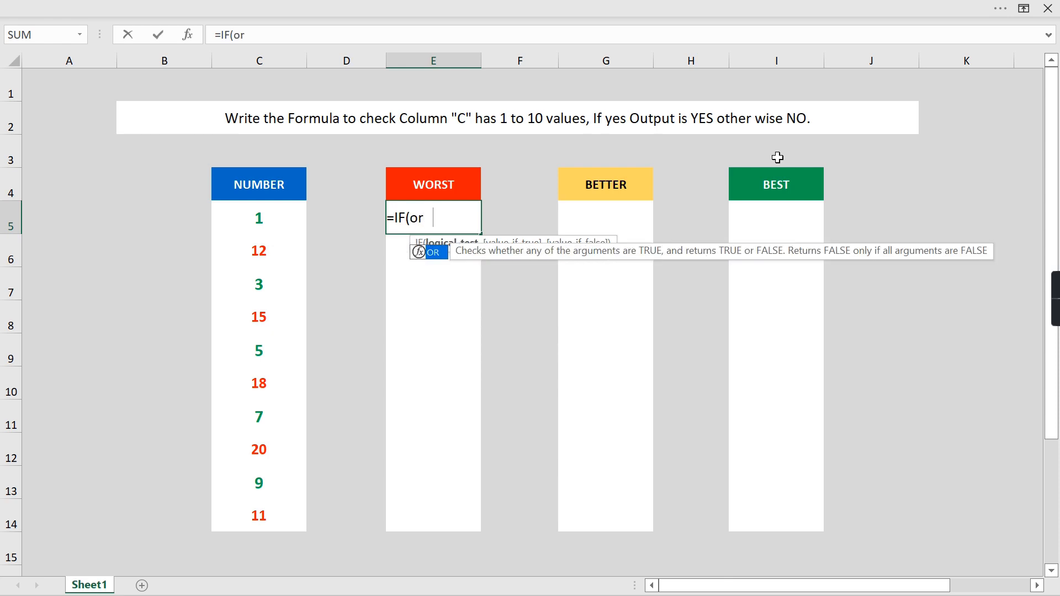
pyautogui.press('Tab')
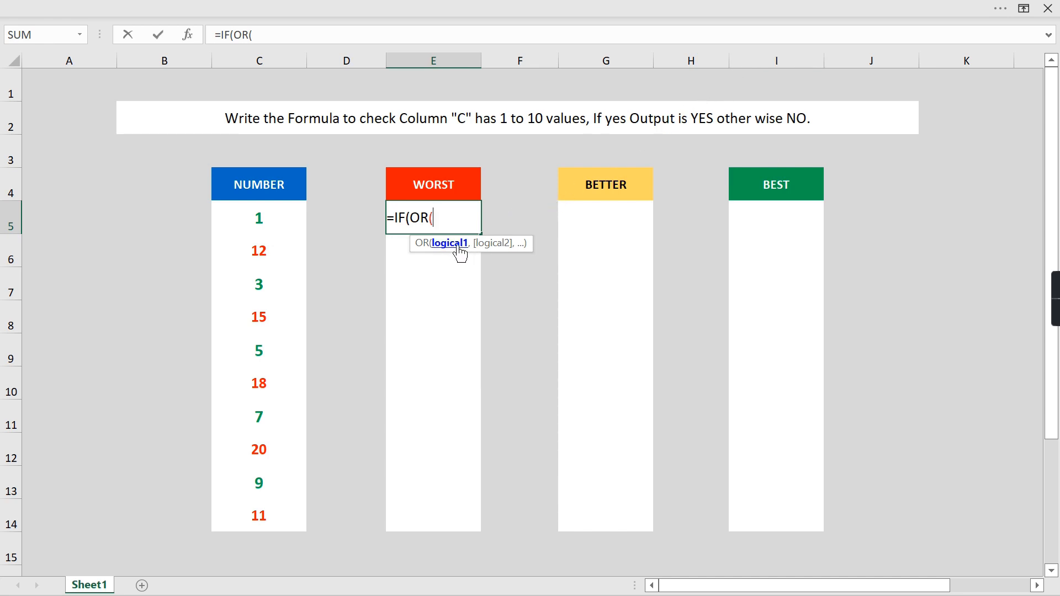
pyautogui.click(273, 219)
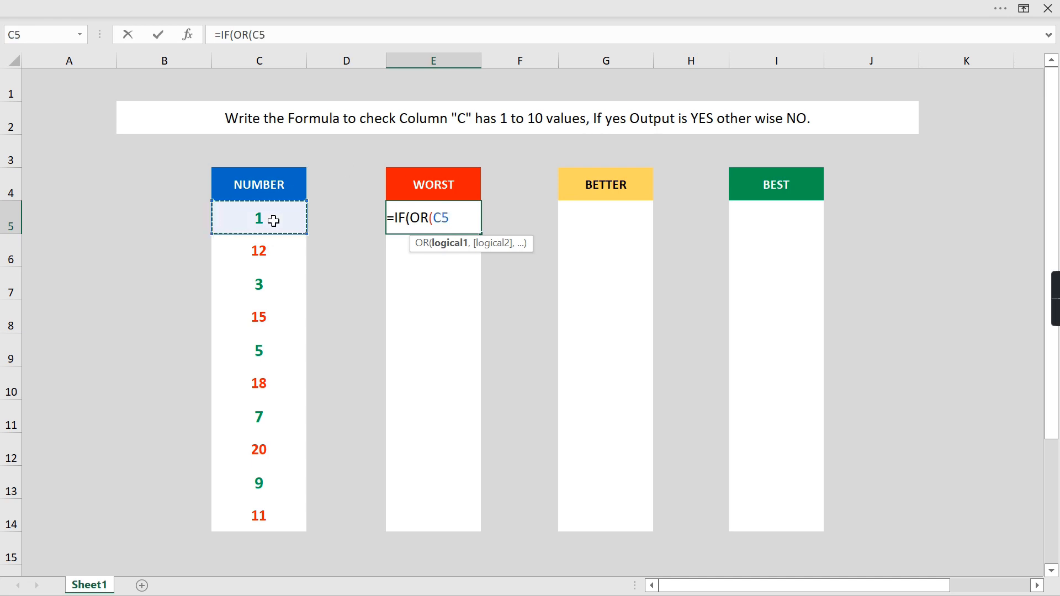
pyautogui.write('=1')
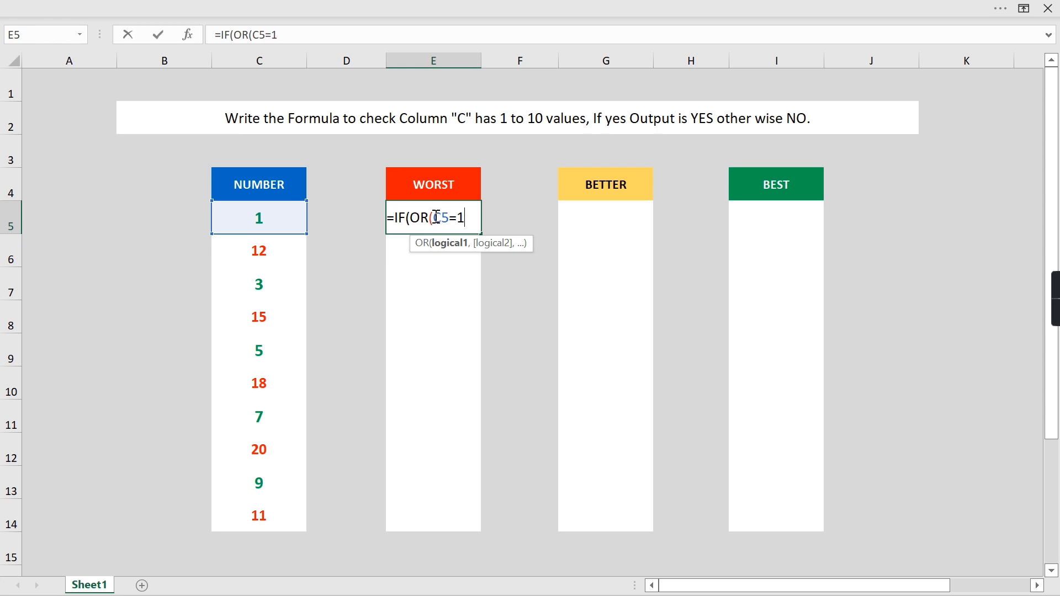
# - Reuse the C5=1 condition to extend the OR test in E5 with C5=2, C5=3, C5=4 and C5=5
pyautogui.moveTo(433, 219); pyautogui.dragTo(467, 223)
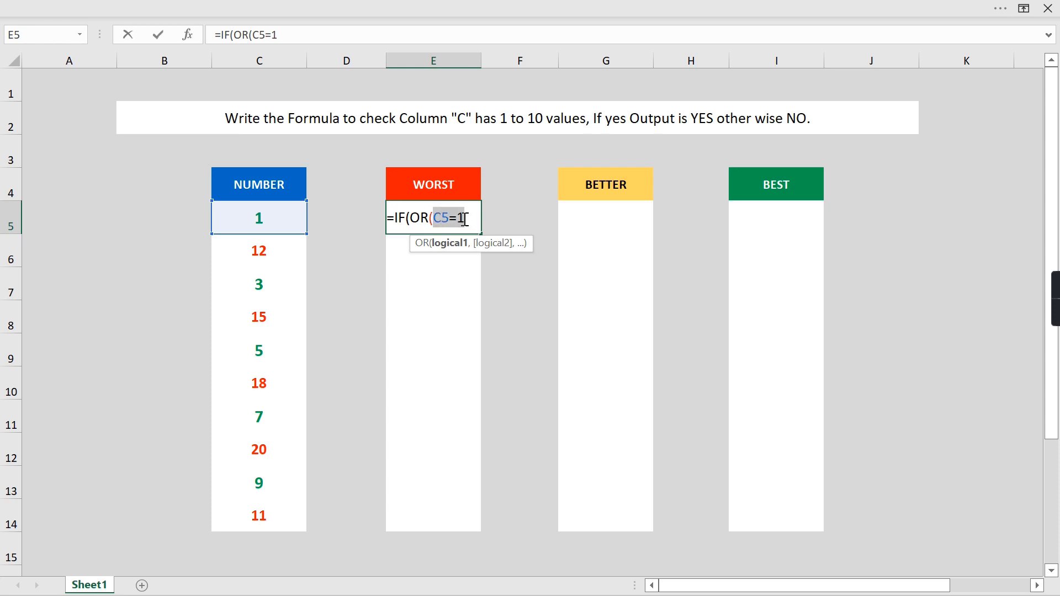
pyautogui.click(303, 36)
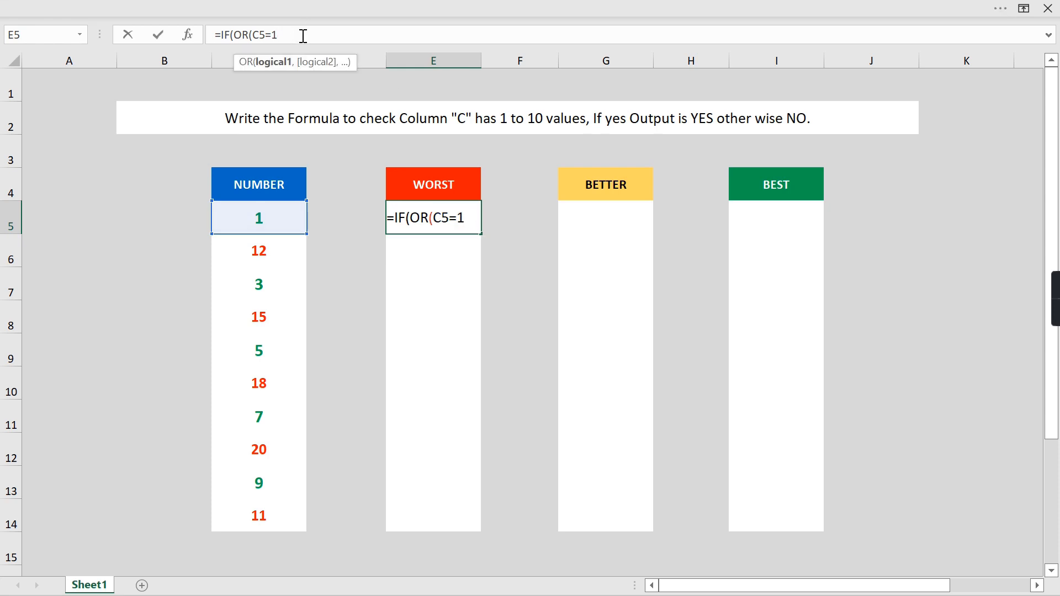
pyautogui.write(',C5=1')
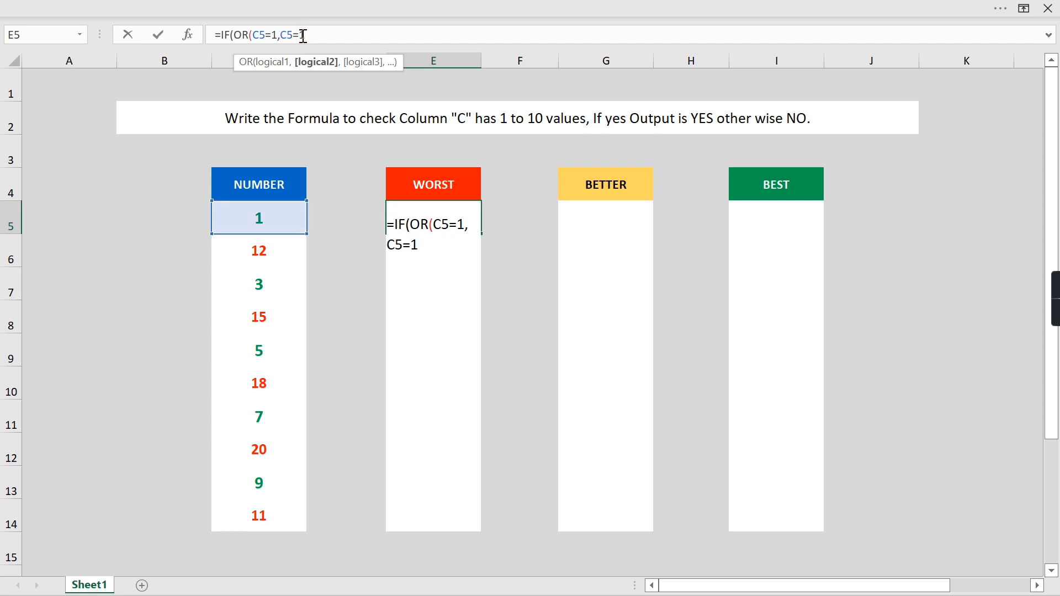
pyautogui.press('BackSpace')
pyautogui.write('2,C5=1')
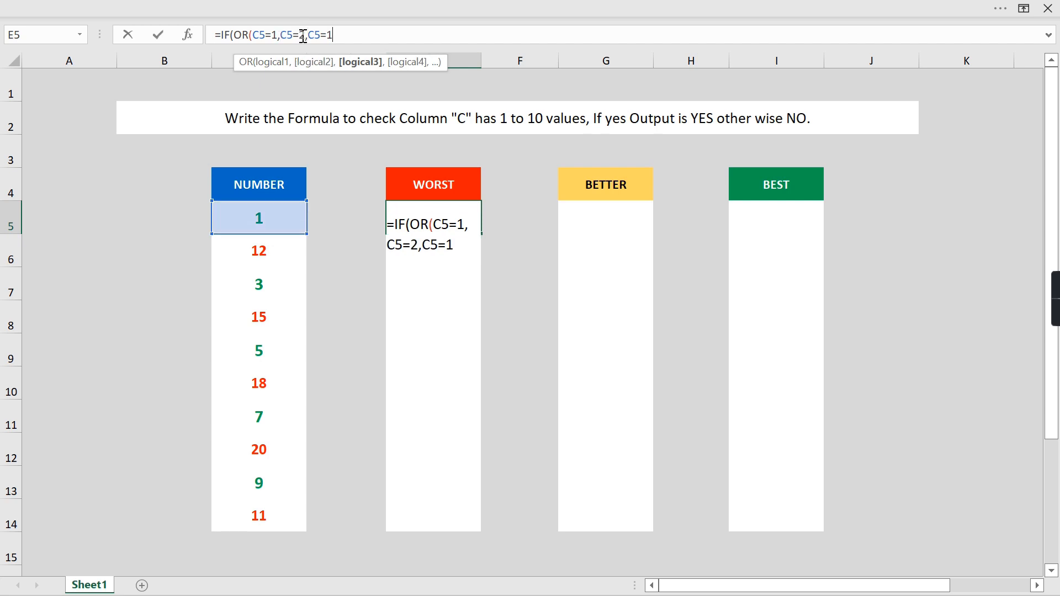
pyautogui.press('BackSpace')
pyautogui.write('3,C5=1')
pyautogui.press('BackSpace')
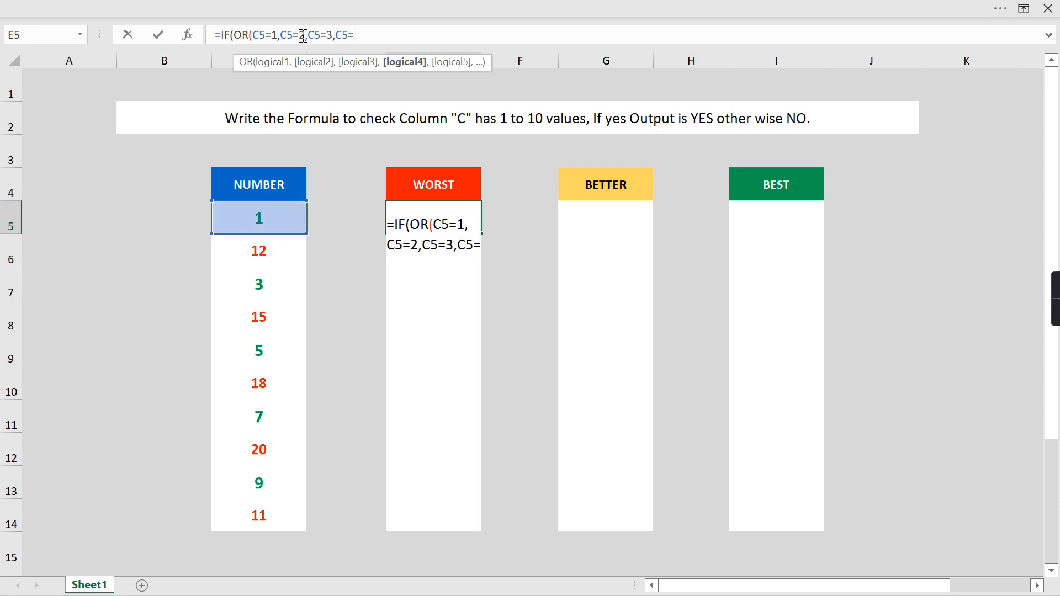
pyautogui.write('4,C5=1')
pyautogui.press('BackSpace')
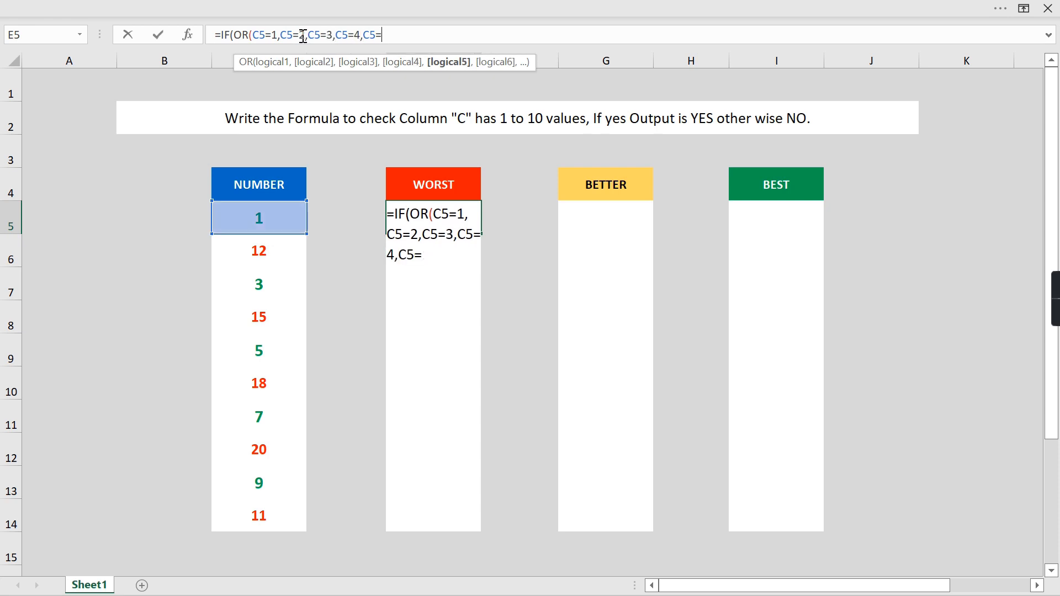
pyautogui.write('5,C5=1')
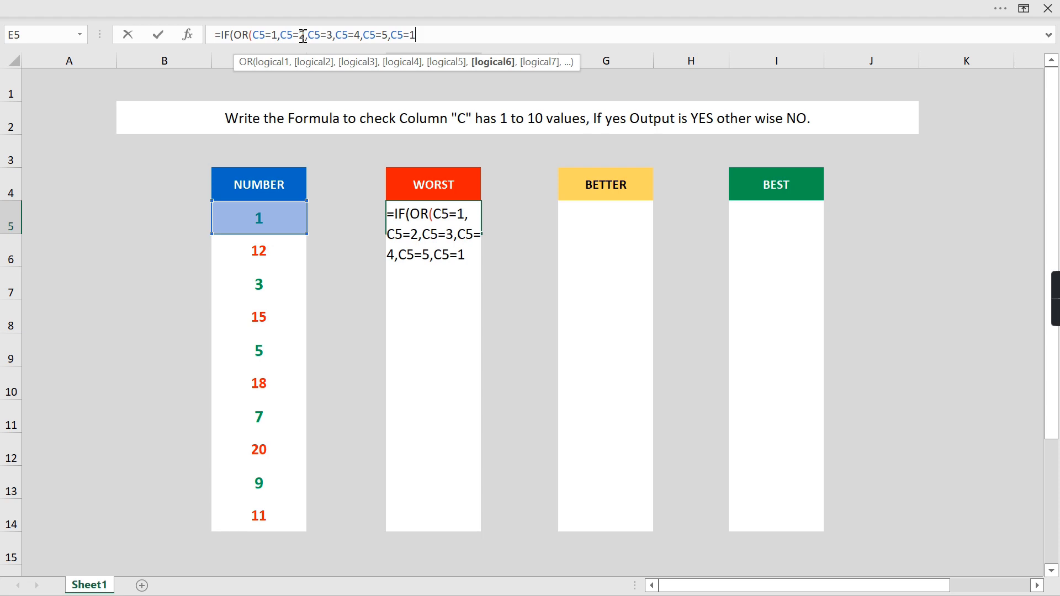
# - Extend the OR test in E5 with conditions C5=6 through C5=10 and close its parenthesis
pyautogui.press('BackSpace')
pyautogui.write('6,C5=1')
pyautogui.press('BackSpace')
pyautogui.write('7,C5=1')
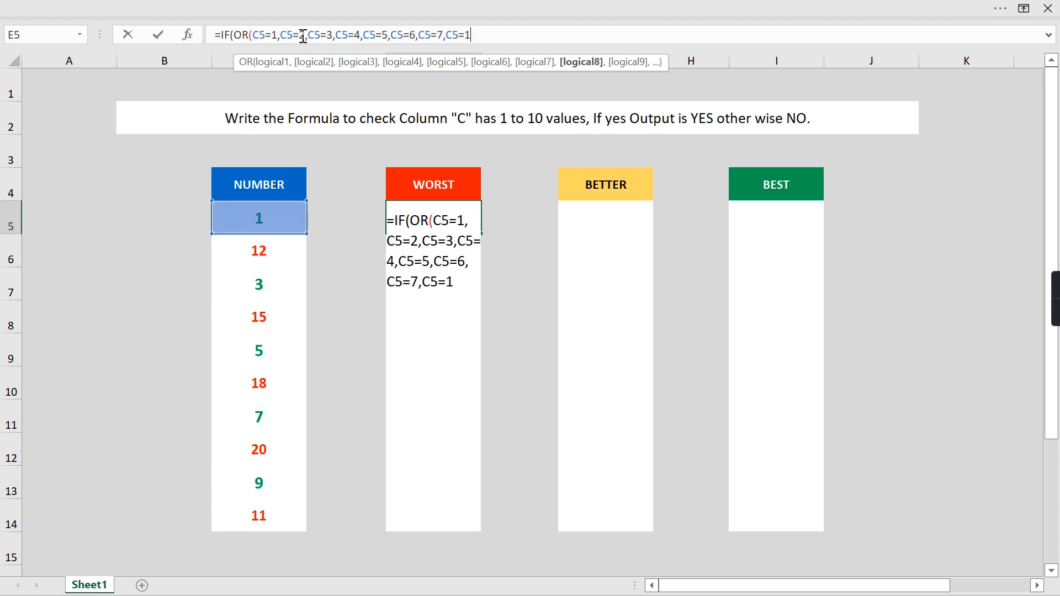
pyautogui.press('BackSpace')
pyautogui.write('8,C5=1')
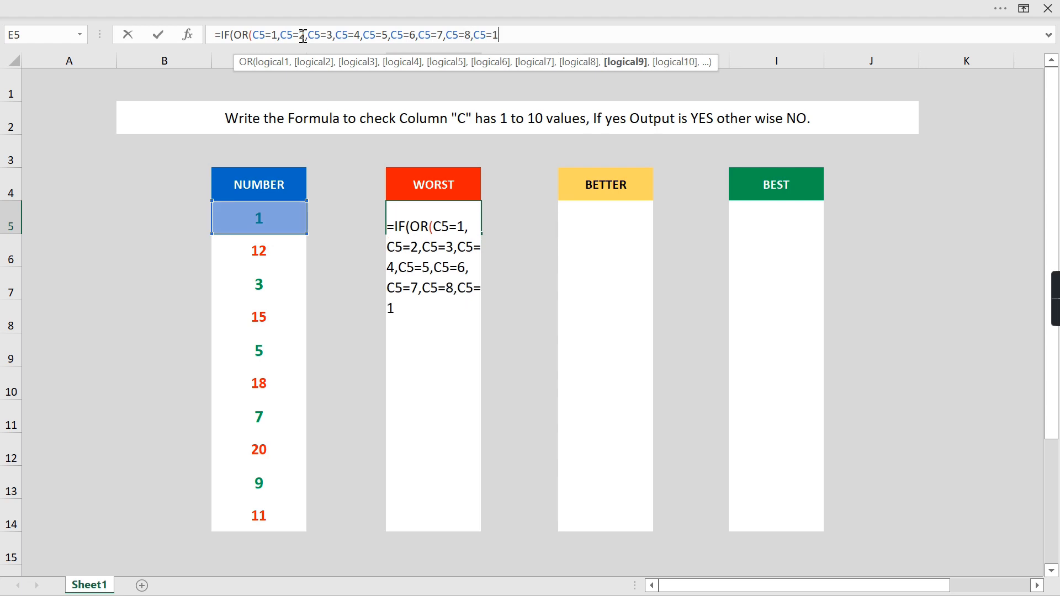
pyautogui.press('BackSpace')
pyautogui.write('9,')
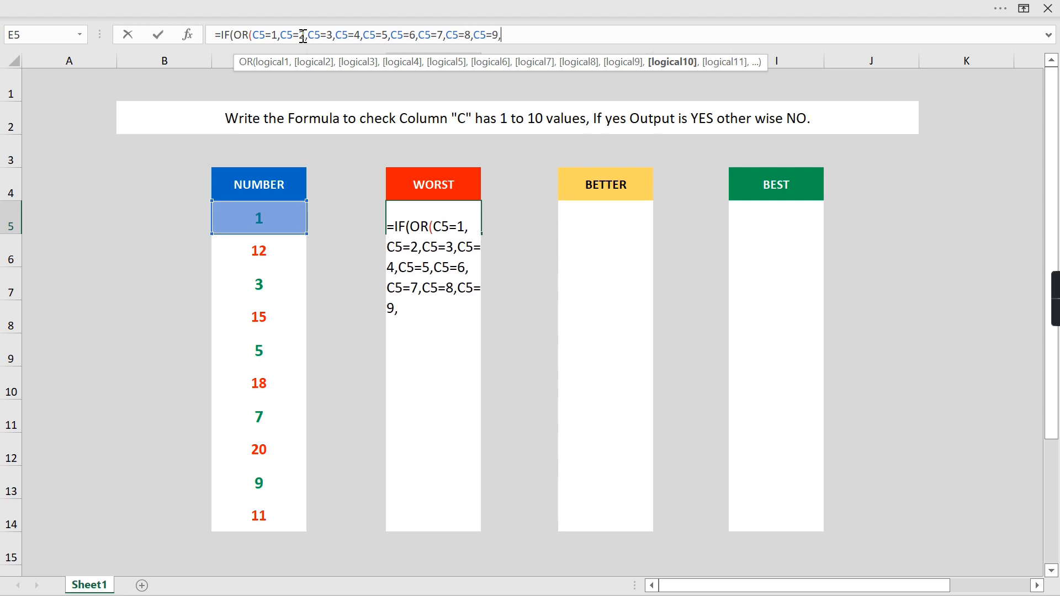
pyautogui.write('C5=10)')
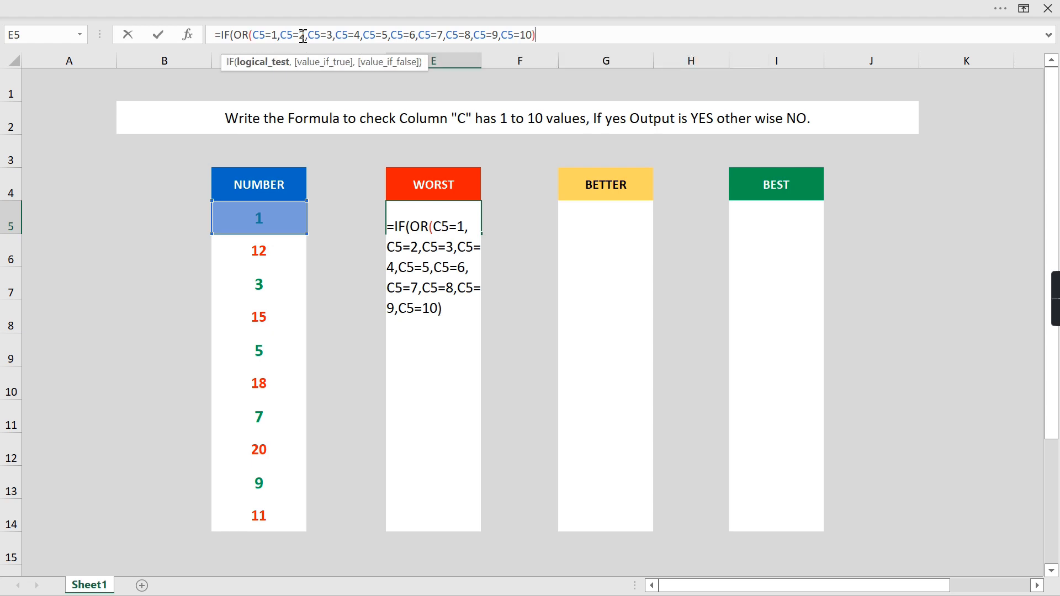
# - Complete the IF formula in E5 with "Yes" as the true value and "No" as the false value
pyautogui.write(',')
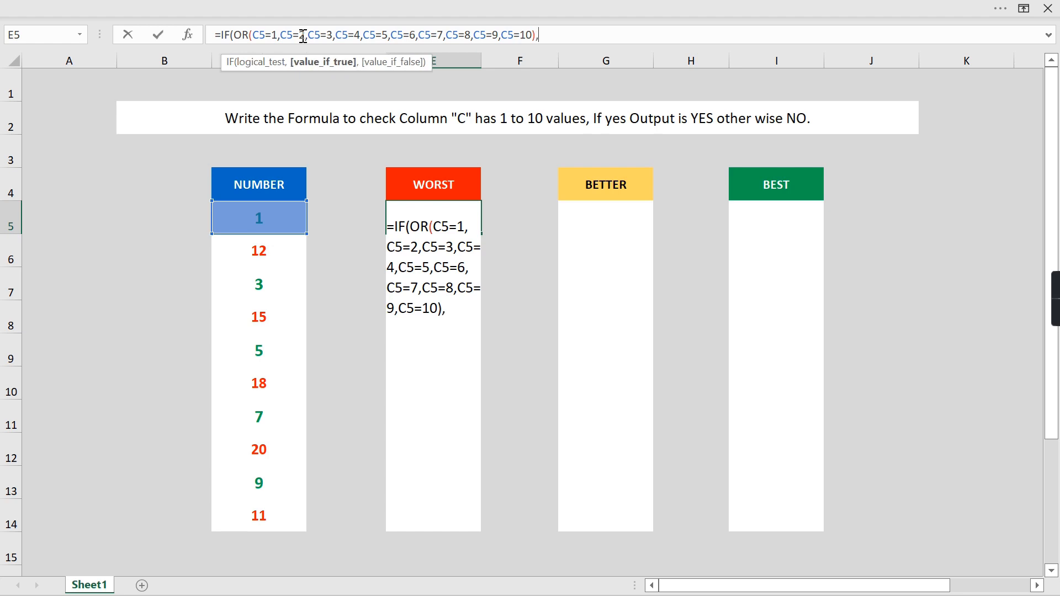
pyautogui.write('"')
pyautogui.click(459, 313)
pyautogui.write('Yes"')
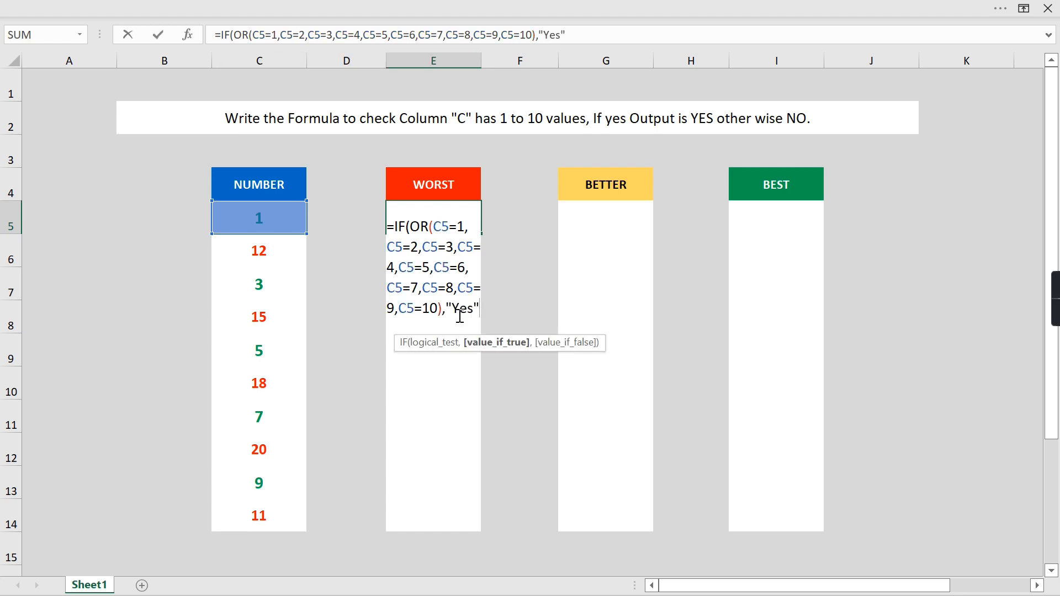
pyautogui.write(',"')
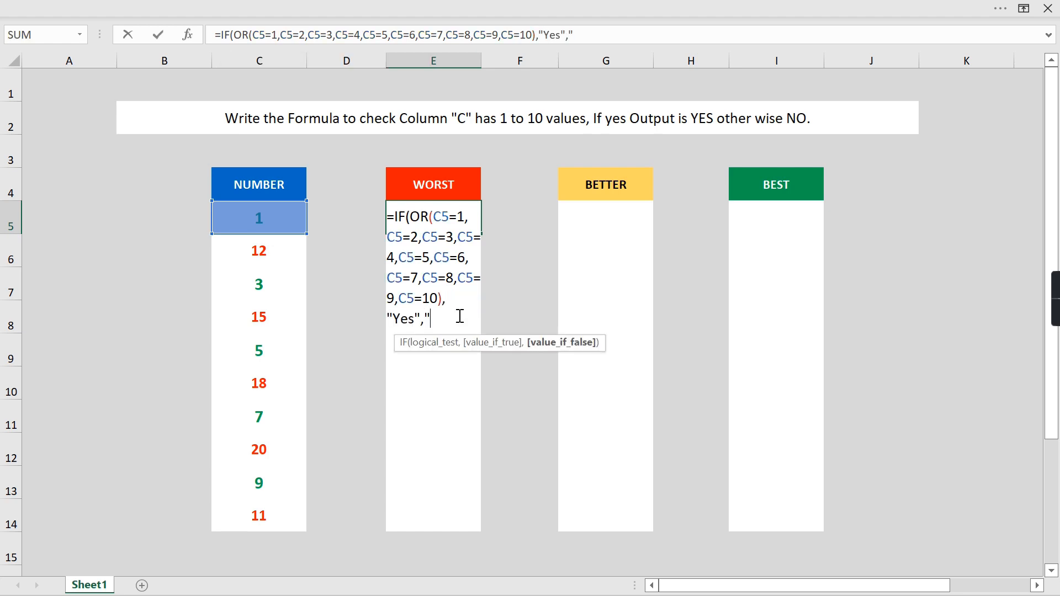
pyautogui.write('No"')
pyautogui.write(')')
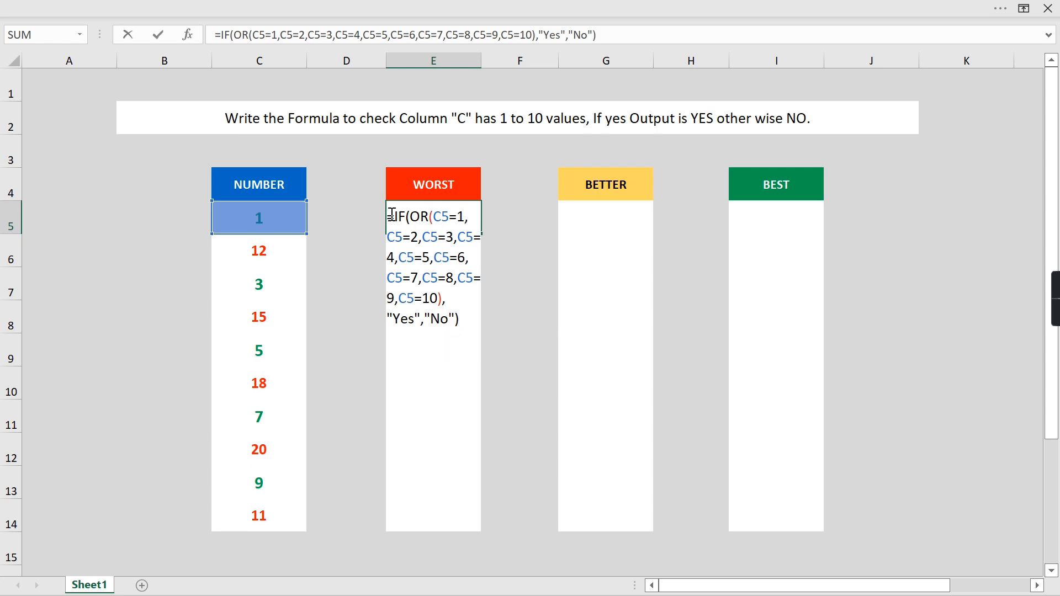
# - Commit the IF/OR formula in E5 and fill it down the WORST column through E14
pyautogui.moveTo(395, 217); pyautogui.dragTo(442, 298)
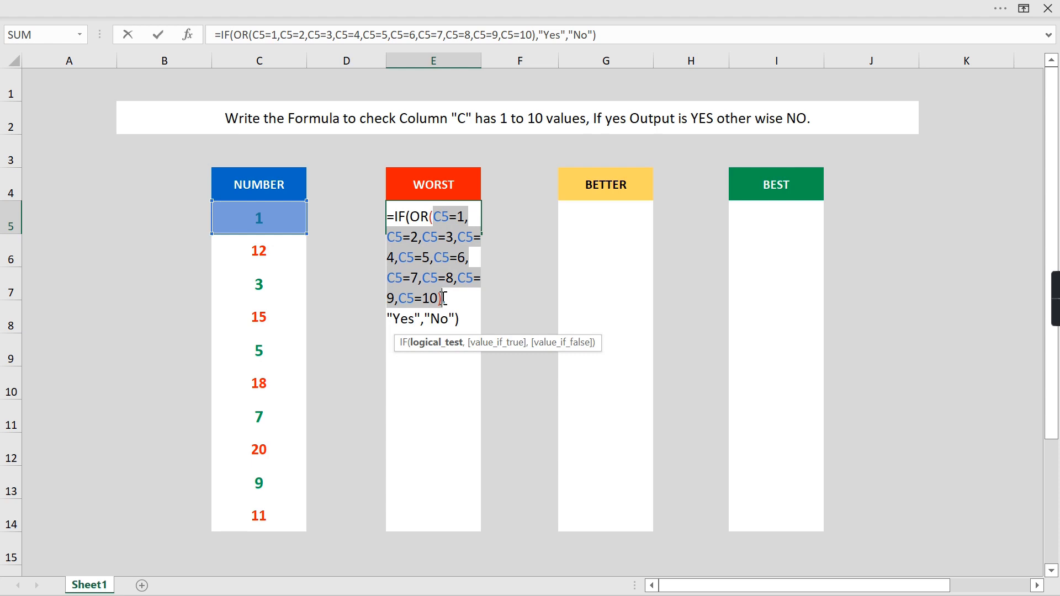
pyautogui.click(470, 323)
pyautogui.press('Return')
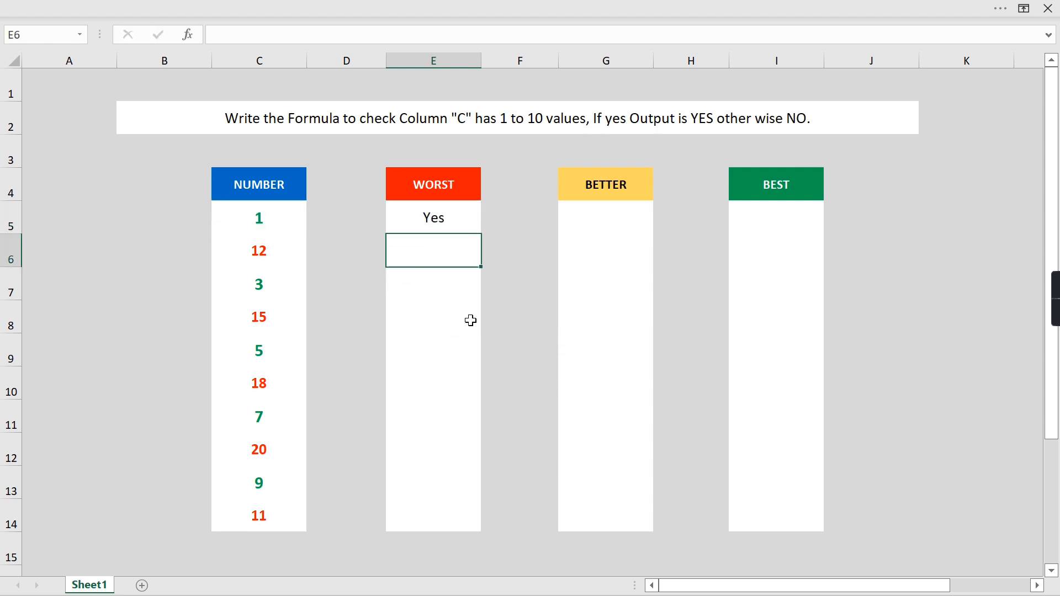
pyautogui.click(438, 215)
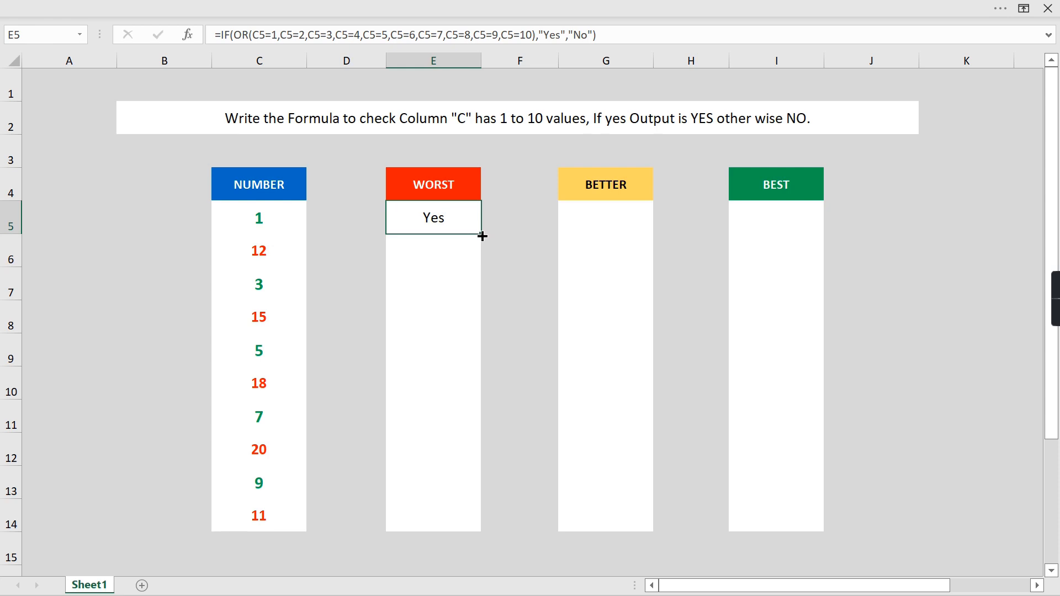
pyautogui.moveTo(480, 234); pyautogui.dragTo(457, 528)
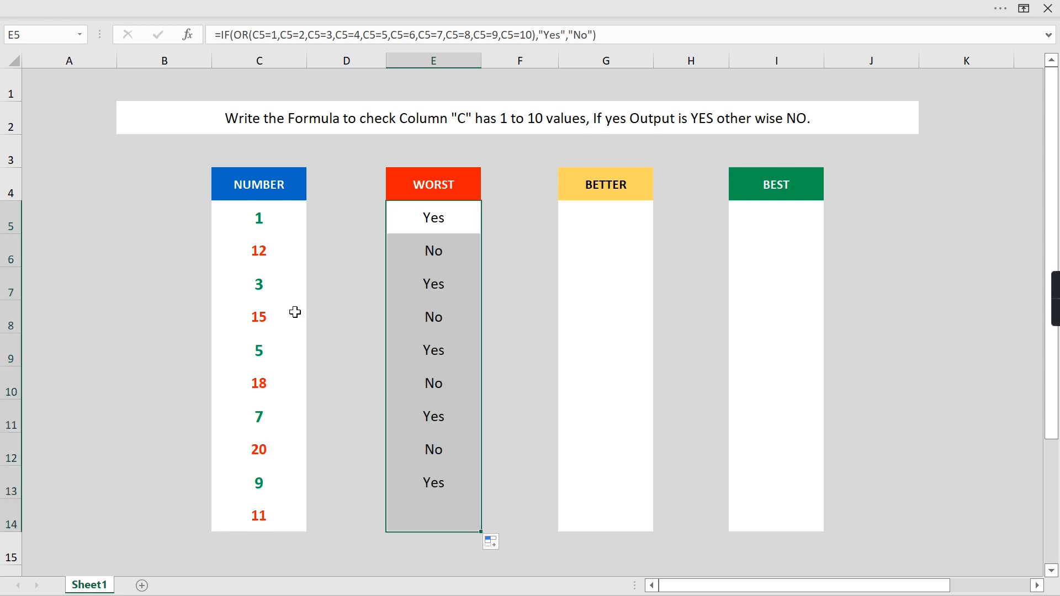
# - Highlight columns C to E in rows 5, 7, 9, 11 and 13 to compare the numbers with their WORST results
pyautogui.click(260, 221)
pyautogui.moveTo(261, 221); pyautogui.dragTo(421, 217)
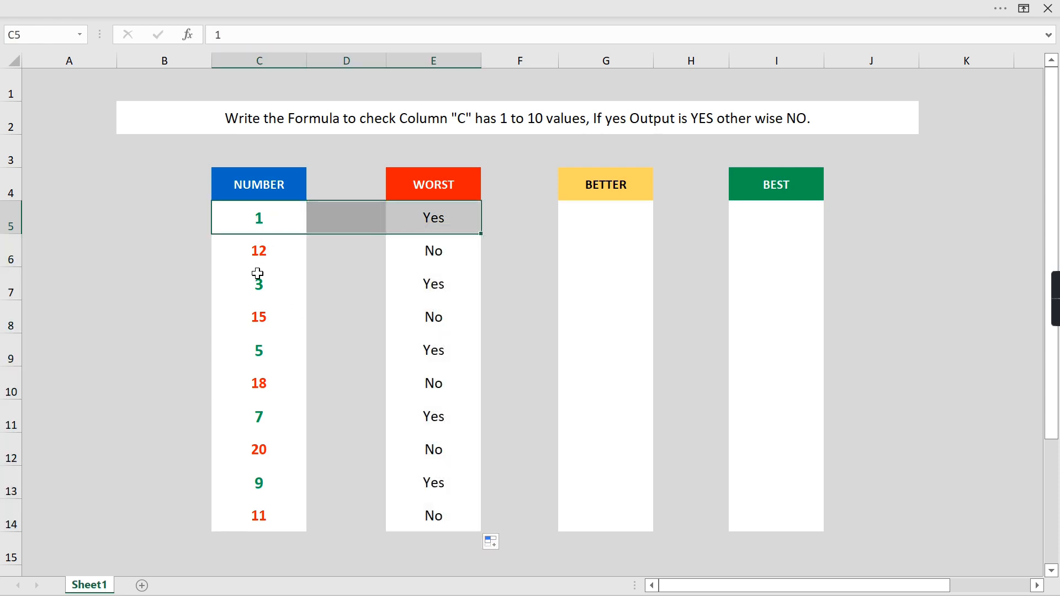
pyautogui.moveTo(257, 279); pyautogui.dragTo(464, 279)
pyautogui.moveTo(249, 344); pyautogui.dragTo(433, 348)
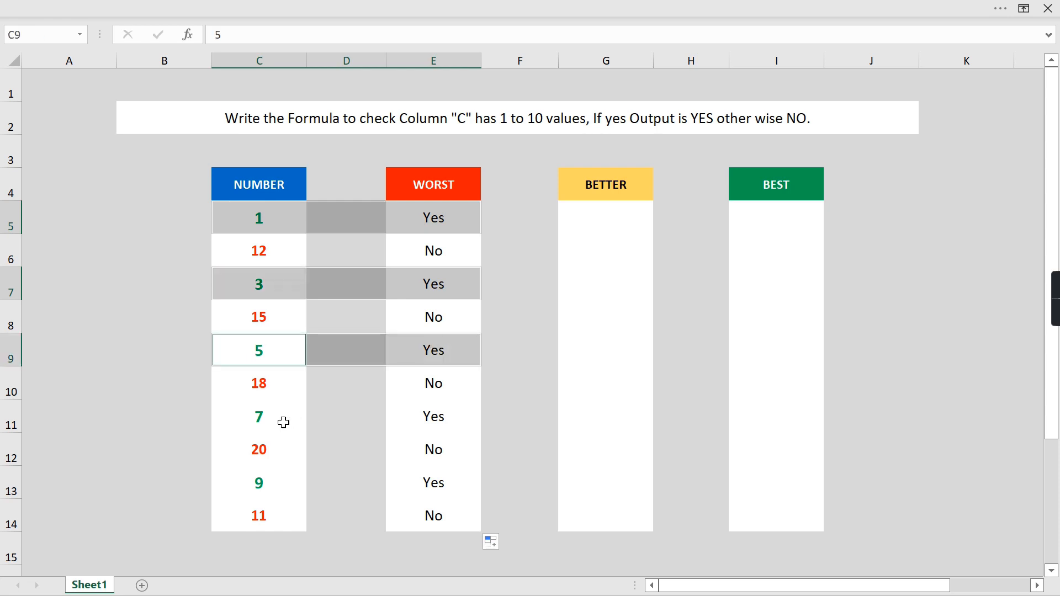
pyautogui.moveTo(282, 421); pyautogui.dragTo(433, 416)
pyautogui.moveTo(271, 488); pyautogui.dragTo(425, 479)
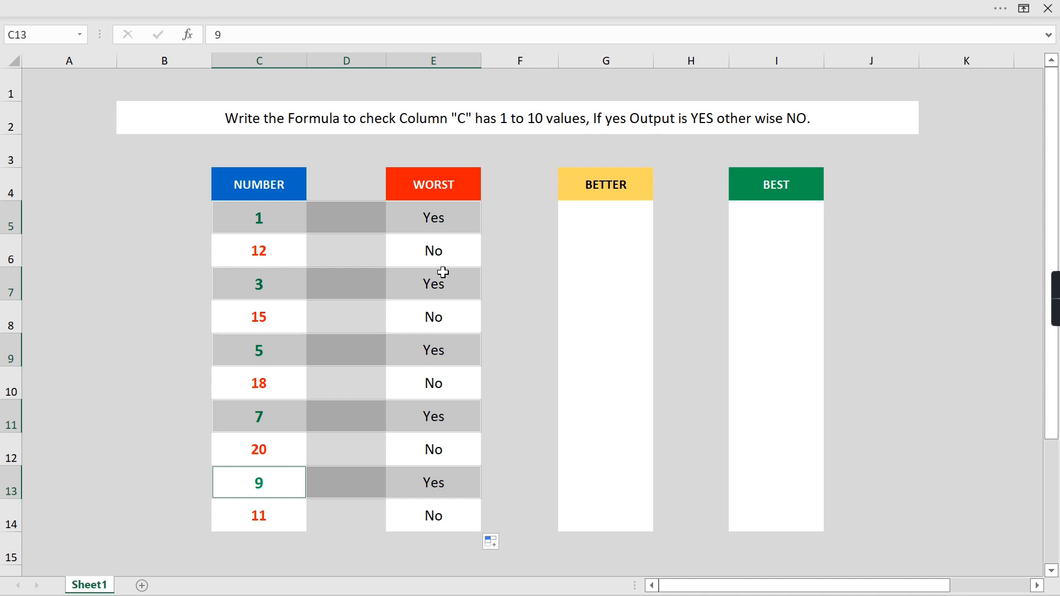
# - Review the full IF/OR formula in E5 and leave it as is
pyautogui.click(455, 222)
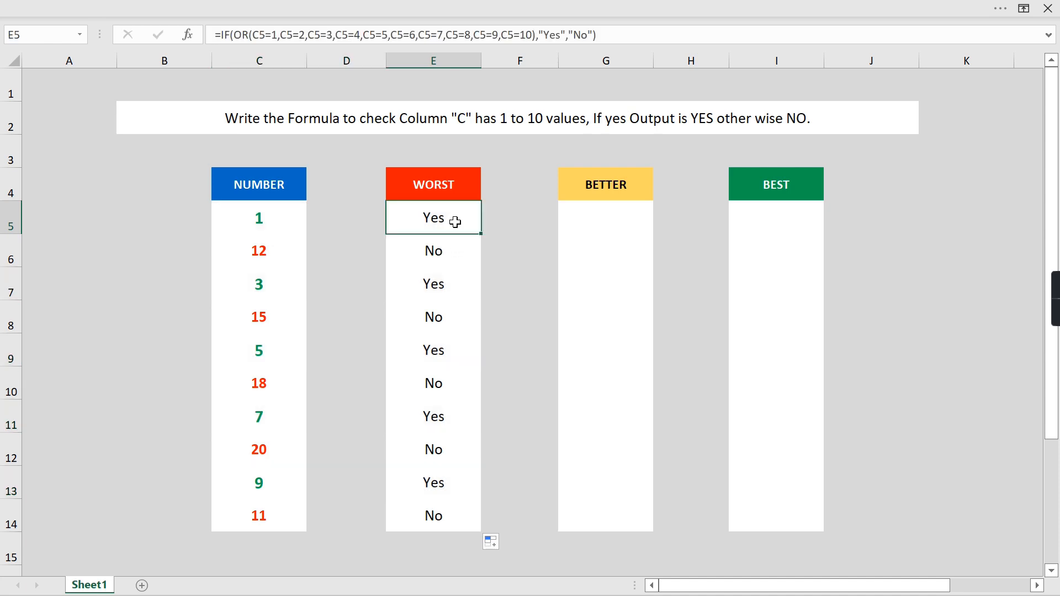
pyautogui.doubleClick(454, 223)
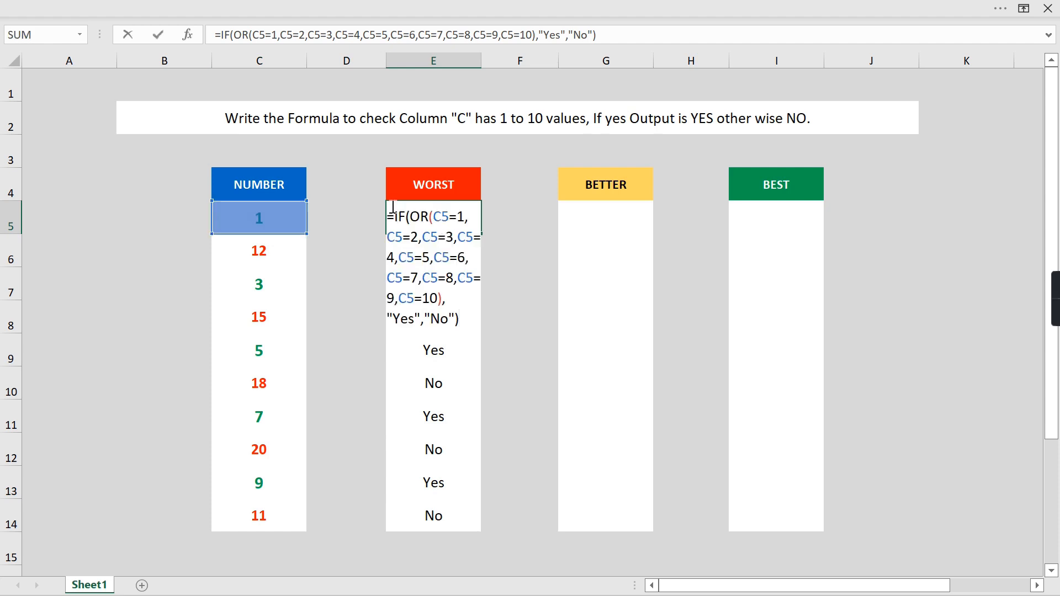
pyautogui.moveTo(388, 212); pyautogui.dragTo(472, 315)
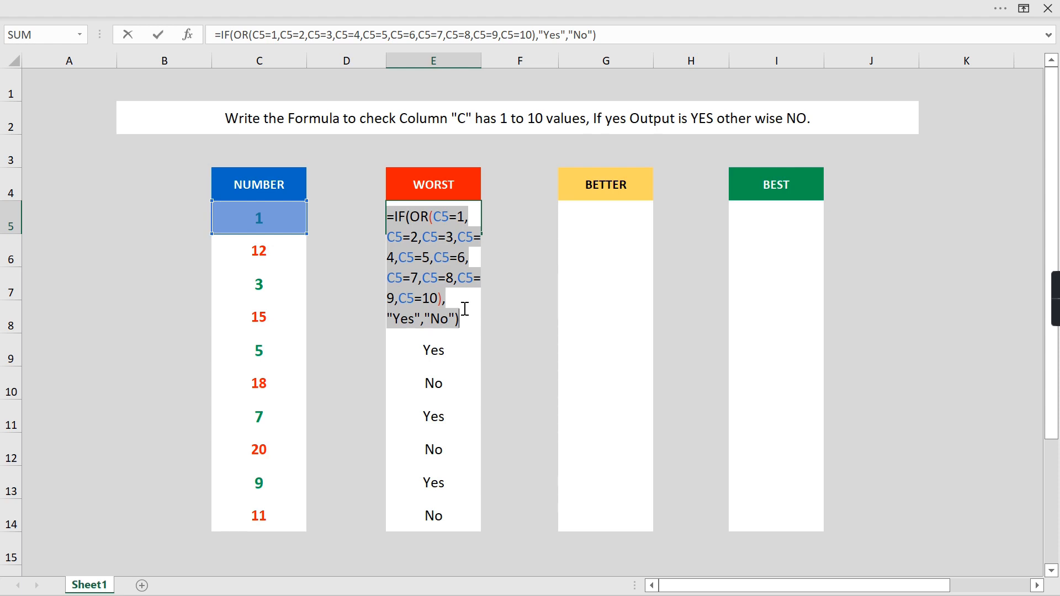
pyautogui.hotkey('ctrl', 'Return')
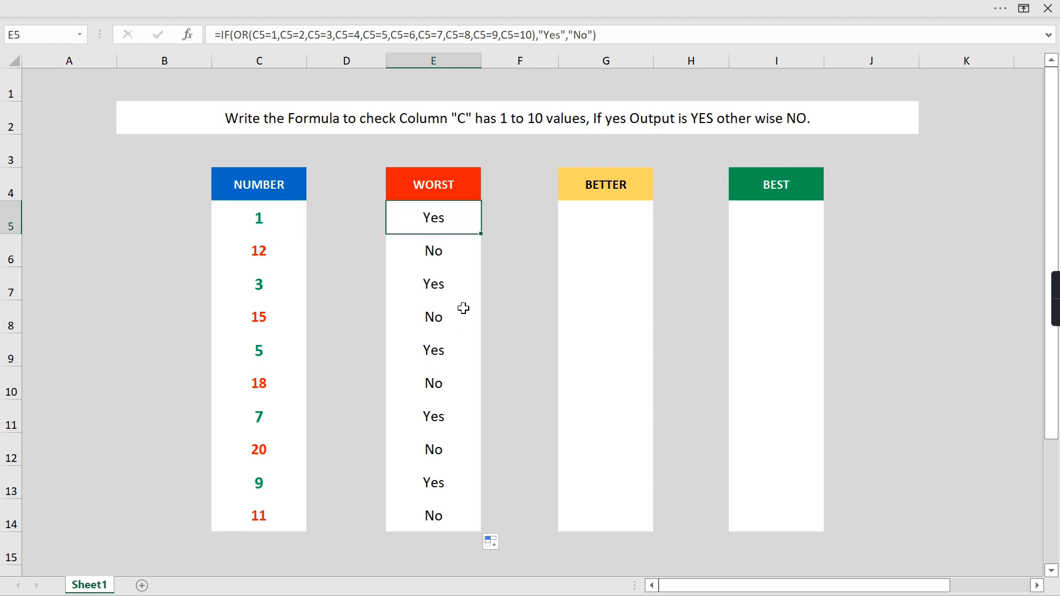
# - Start an IF formula in G5 with the logical test OR(C5={1,2,3,4,5,6,7,8,9,10})
pyautogui.click(621, 208)
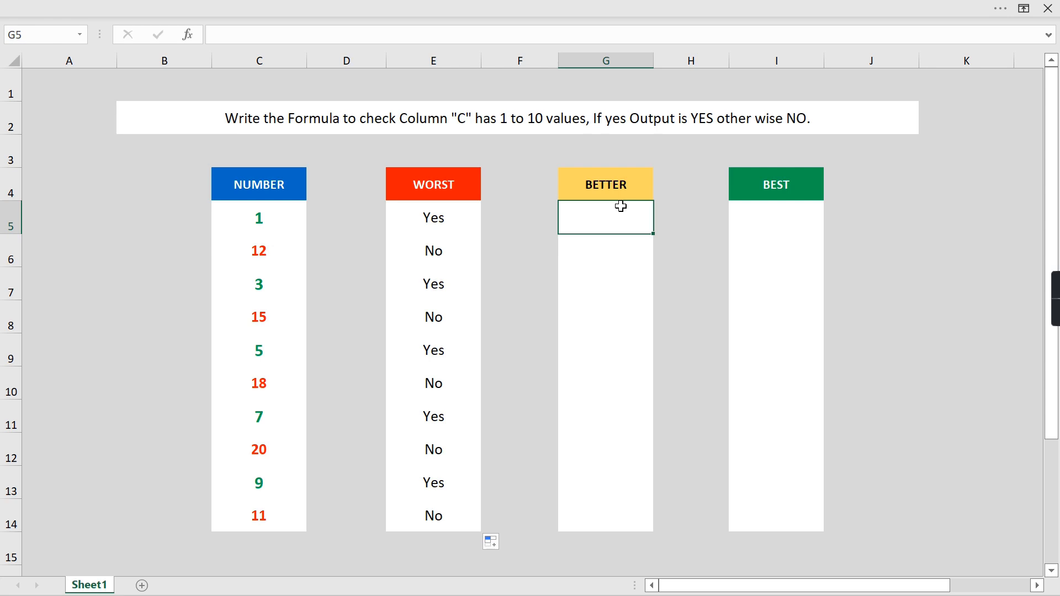
pyautogui.write('=IF(')
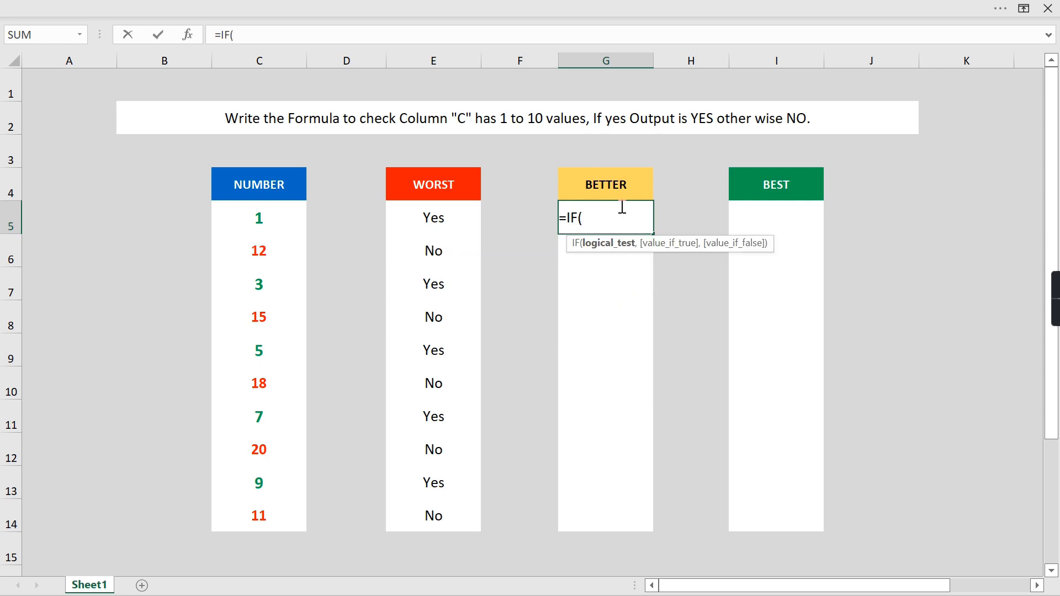
pyautogui.write('OR(')
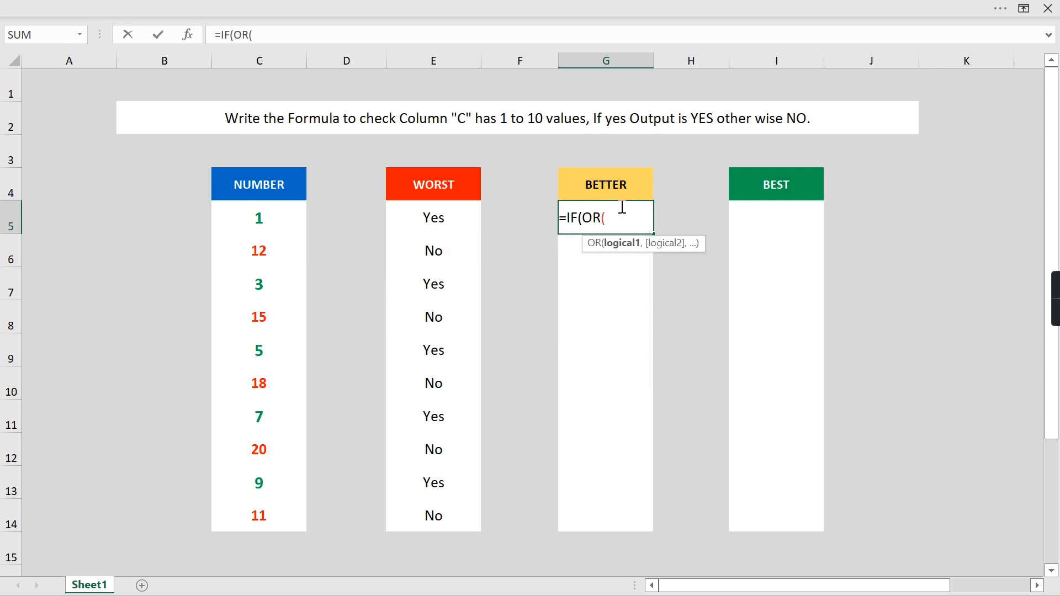
pyautogui.click(280, 214)
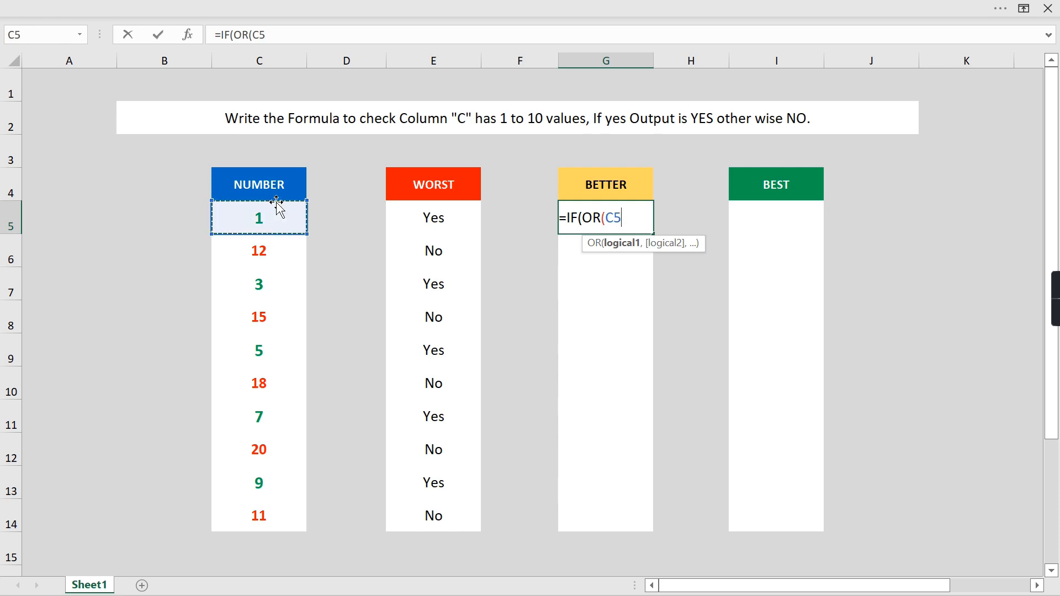
pyautogui.write('=')
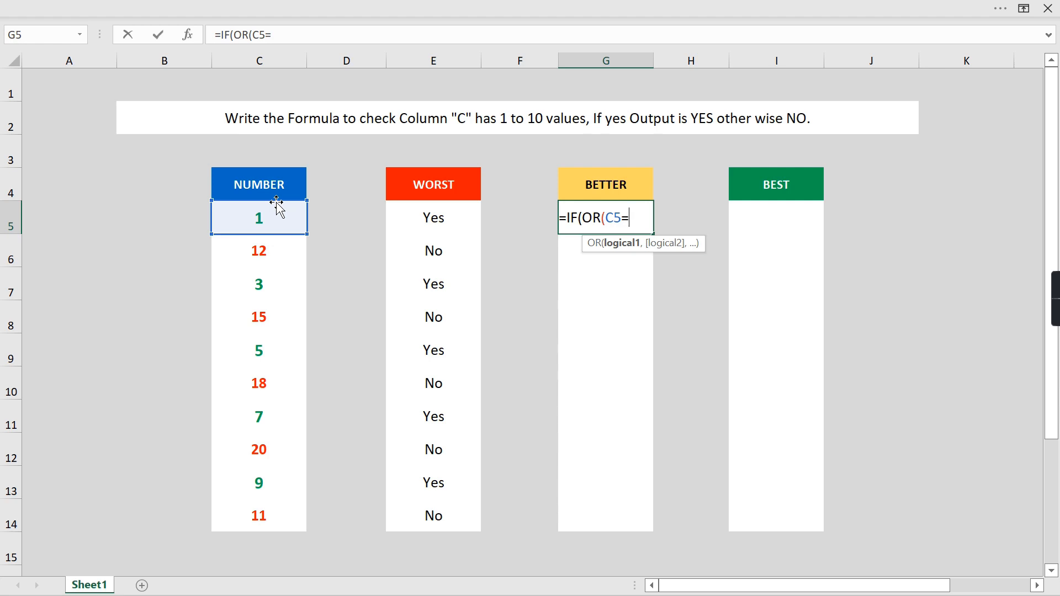
pyautogui.write('{')
pyautogui.write('1,2,')
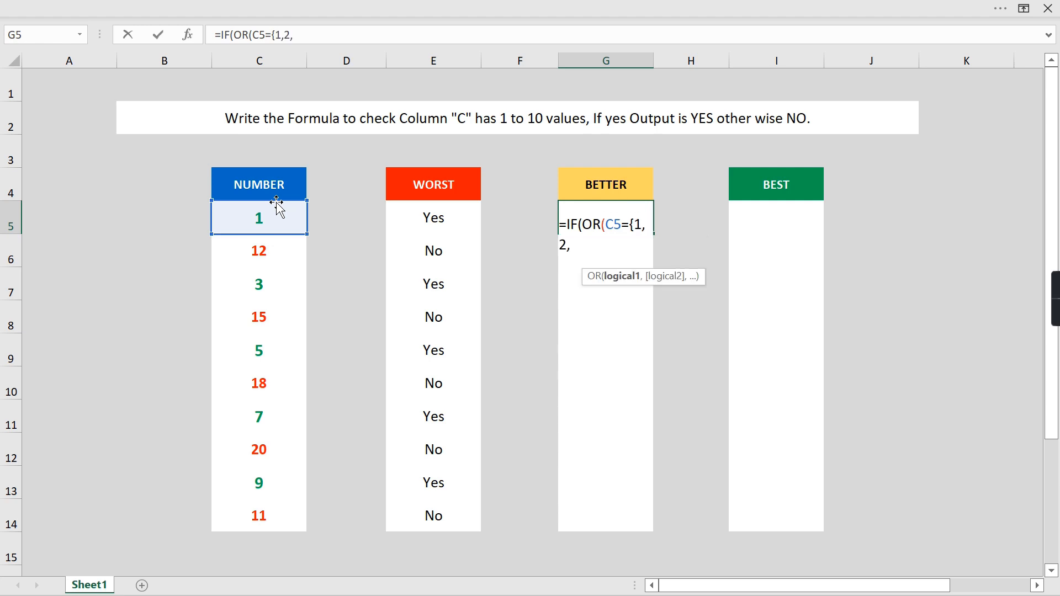
pyautogui.write('3,4,5,6,7,8,9')
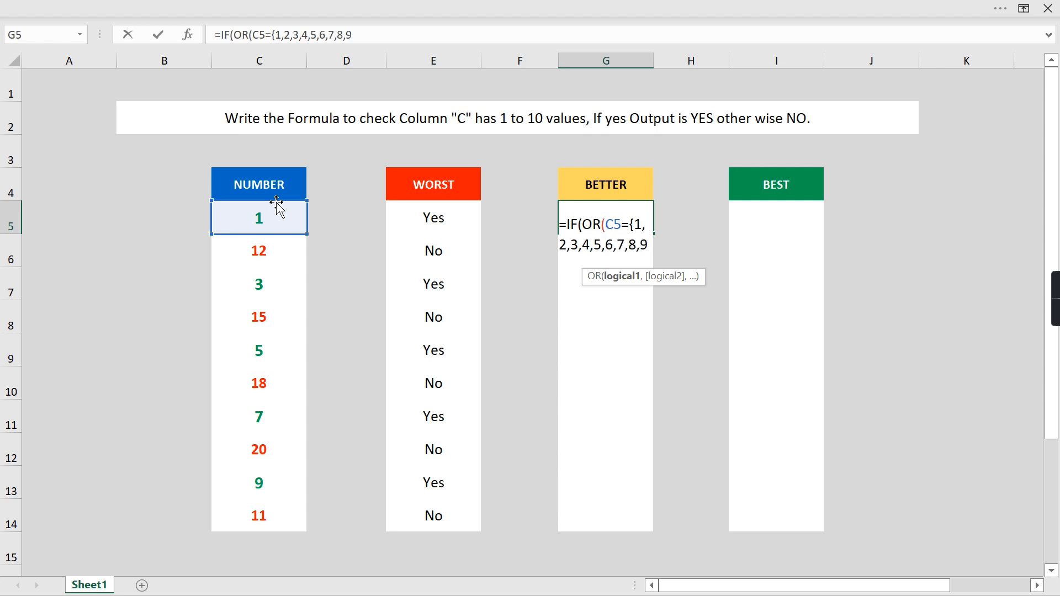
pyautogui.write(',10')
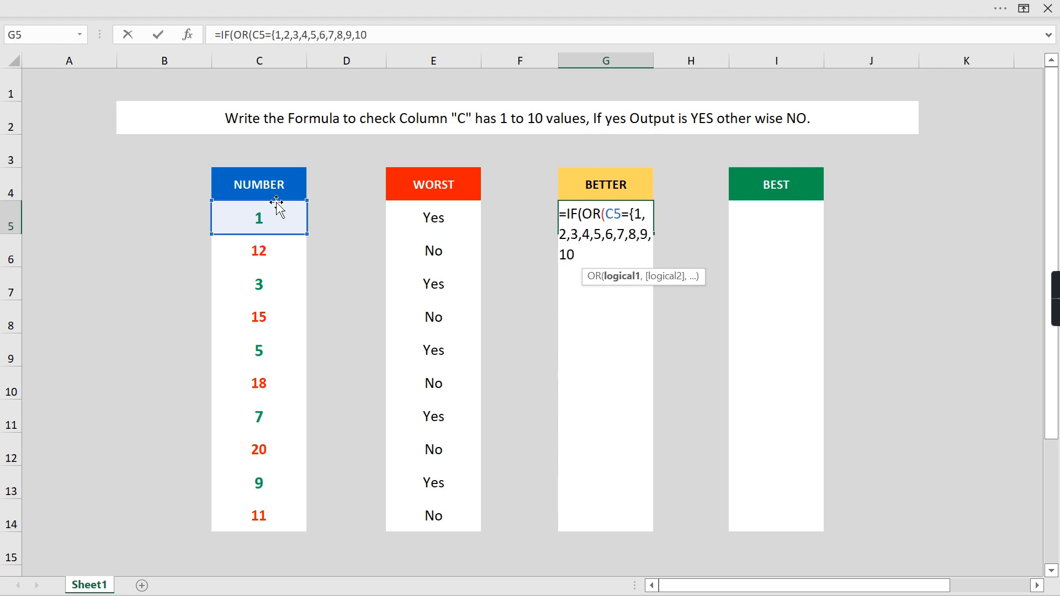
pyautogui.write('}),')
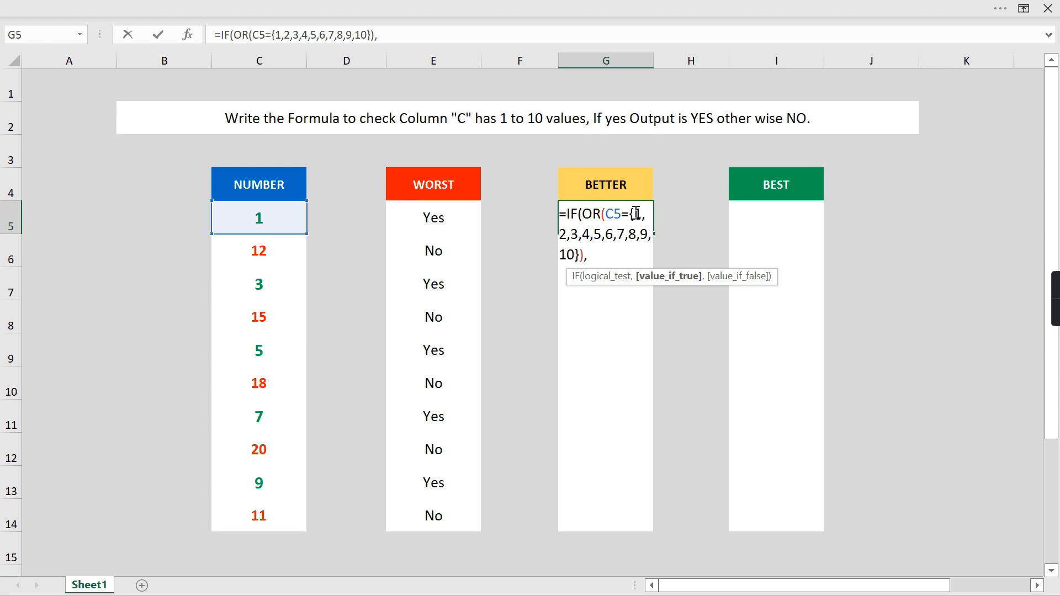
# - Complete the IF formula in G5 with "Yes" as the true value and "No" as the false value
pyautogui.moveTo(633, 222); pyautogui.dragTo(575, 253)
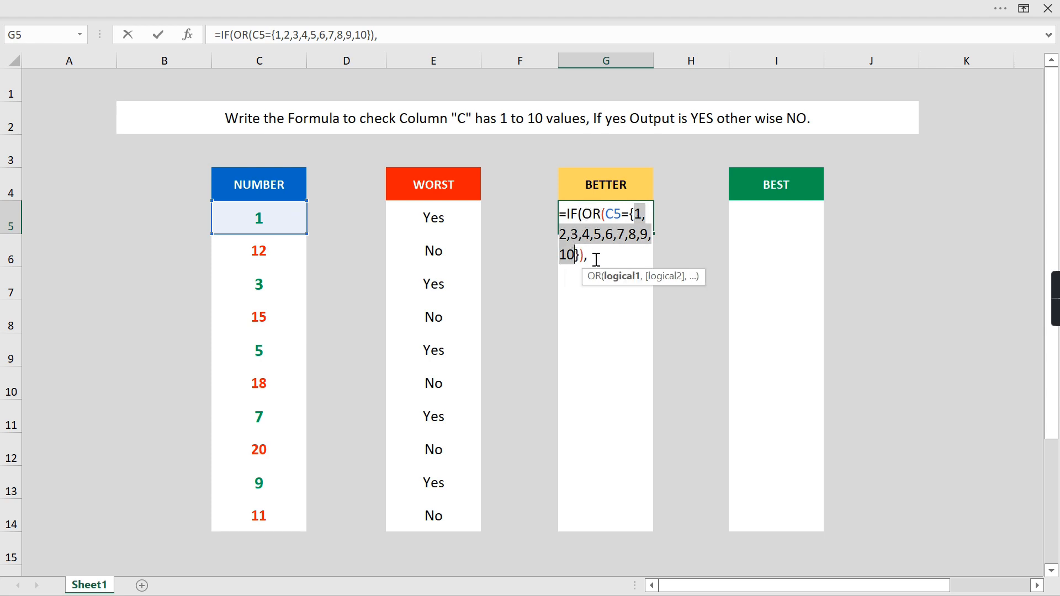
pyautogui.click(596, 259)
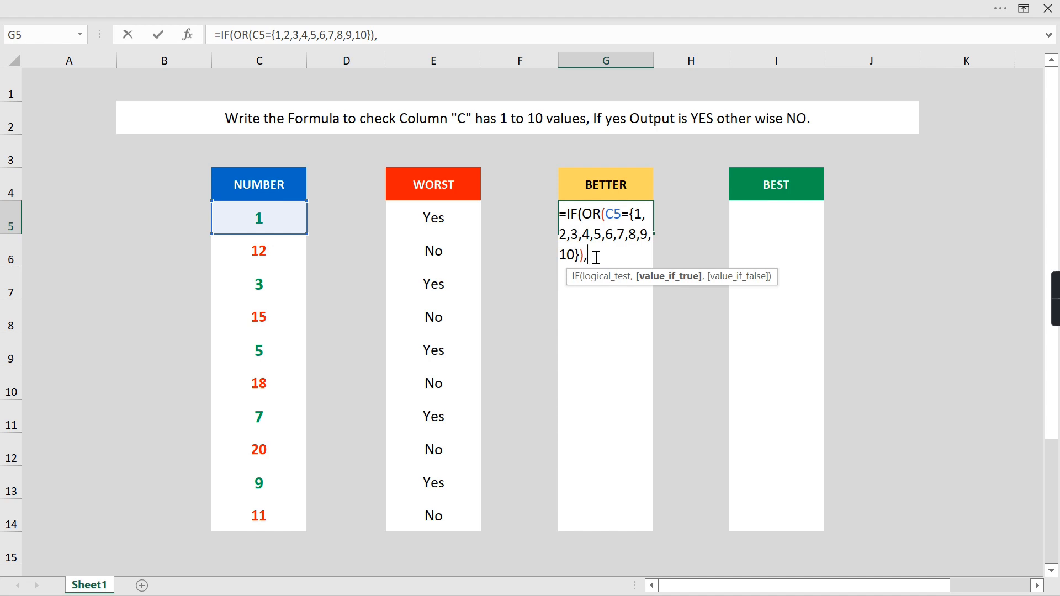
pyautogui.write('"Yes","No')
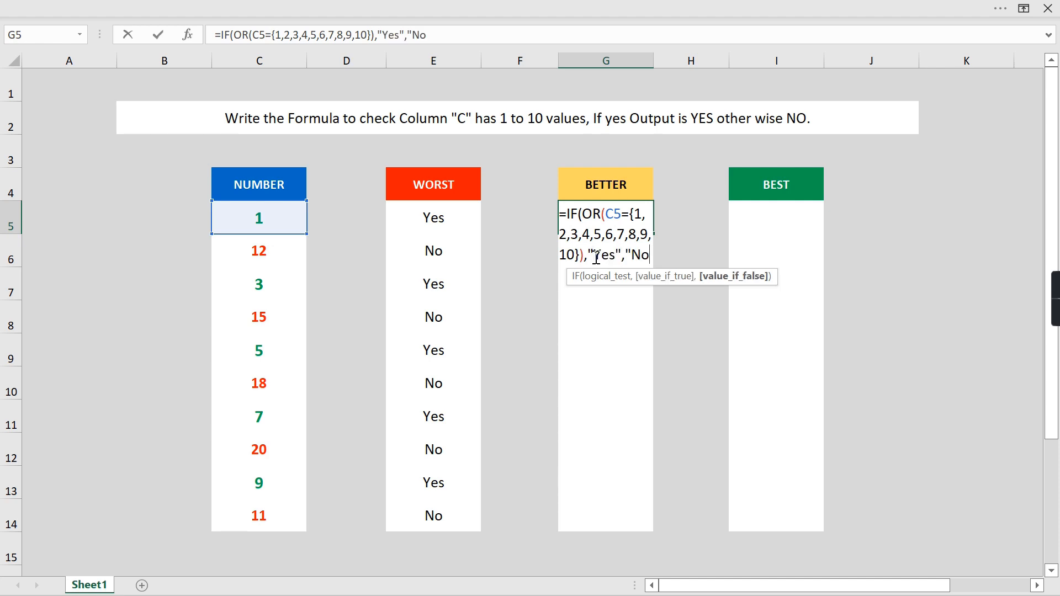
pyautogui.write('")')
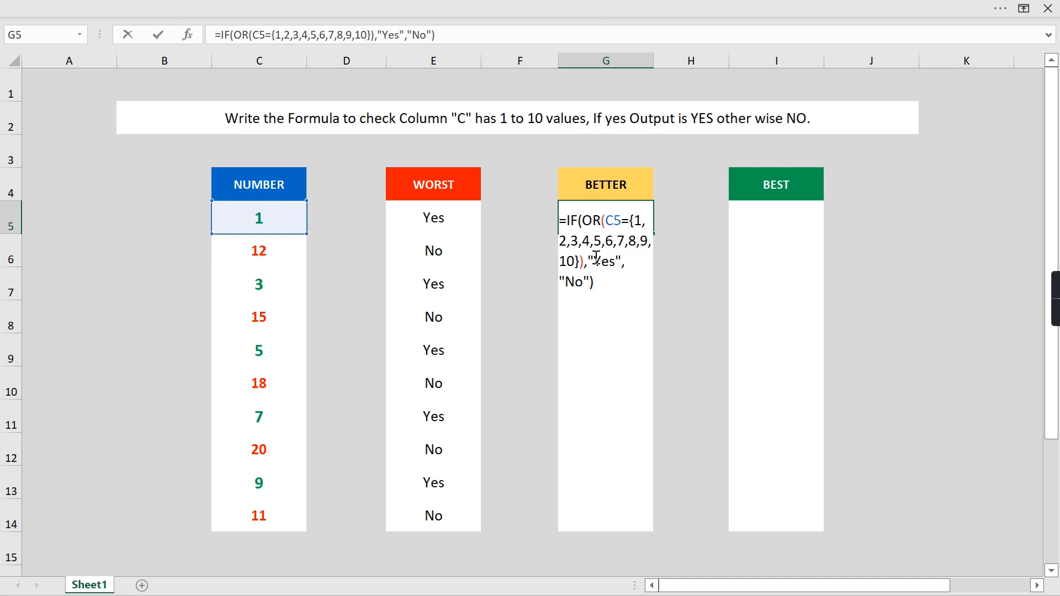
# - Commit the array-based IF/OR formula in G5 and fill it down the BETTER column through G14
pyautogui.press('Return')
pyautogui.click(634, 226)
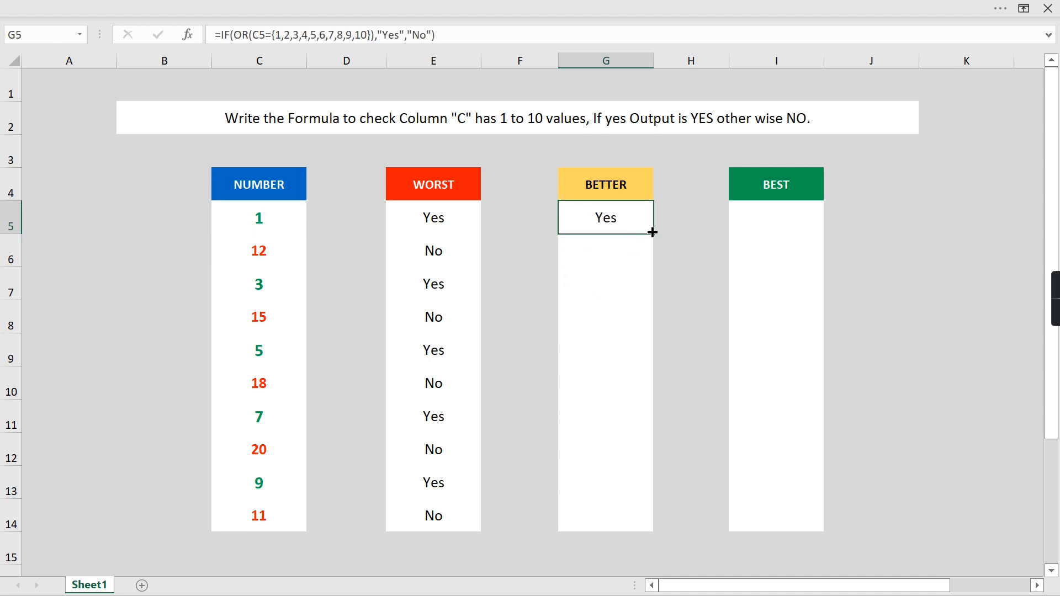
pyautogui.moveTo(652, 233); pyautogui.dragTo(637, 519)
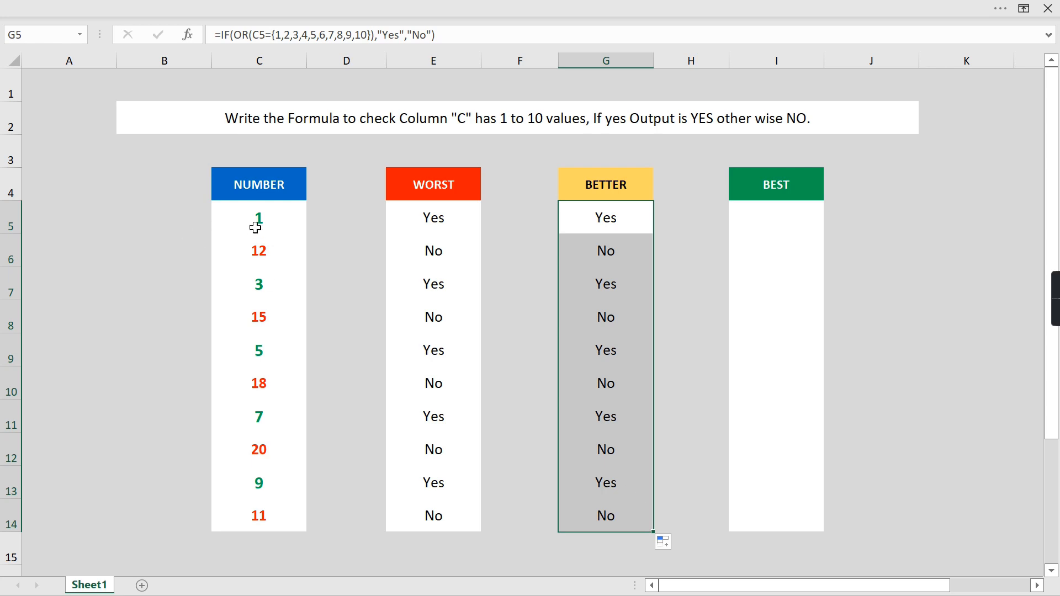
# - Highlight columns C to G in rows 5, 7, 9, 11 and 13 to compare the numbers with their WORST and BETTER results
pyautogui.moveTo(255, 227); pyautogui.dragTo(566, 218)
pyautogui.keyDown('ctrl'); pyautogui.moveTo(260, 292); pyautogui.dragTo(603, 292); pyautogui.keyUp('ctrl')
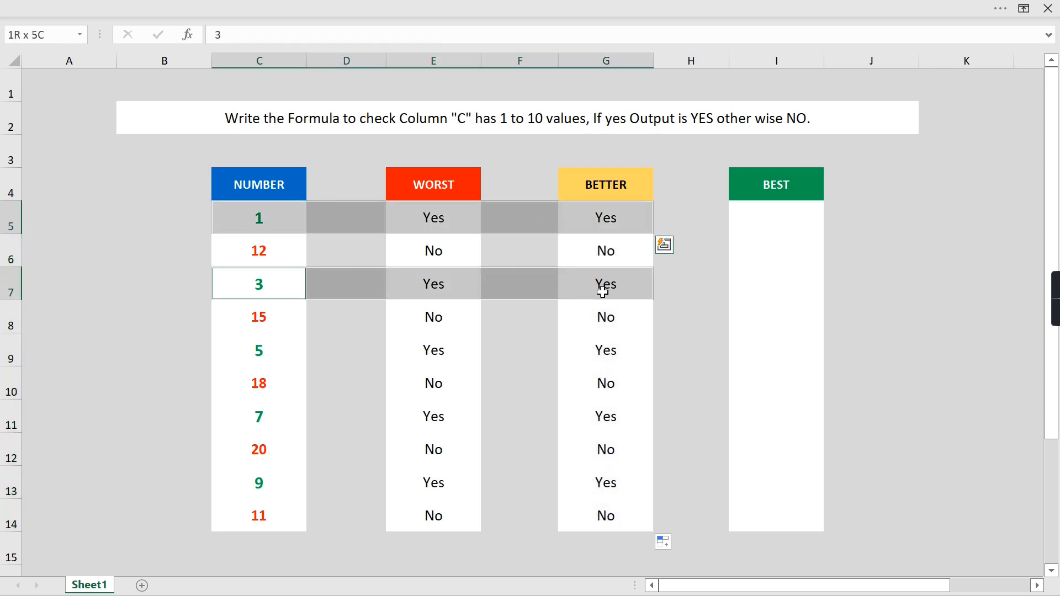
pyautogui.keyDown('ctrl'); pyautogui.moveTo(286, 356); pyautogui.dragTo(586, 358); pyautogui.keyUp('ctrl')
pyautogui.keyDown('ctrl'); pyautogui.moveTo(267, 417); pyautogui.dragTo(597, 414); pyautogui.keyUp('ctrl')
pyautogui.keyDown('ctrl'); pyautogui.moveTo(283, 483); pyautogui.dragTo(602, 480); pyautogui.keyUp('ctrl')
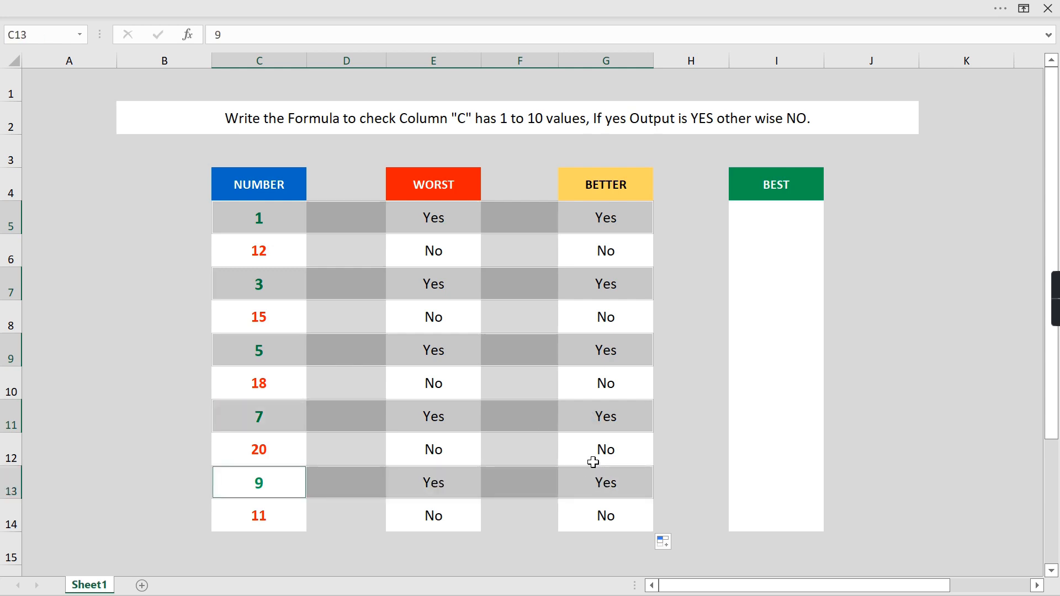
# - Compare the full WORST formula in E5 with the BETTER formula in G5, leaving both as they are
pyautogui.click(614, 211)
pyautogui.click(429, 221)
pyautogui.doubleClick(429, 220)
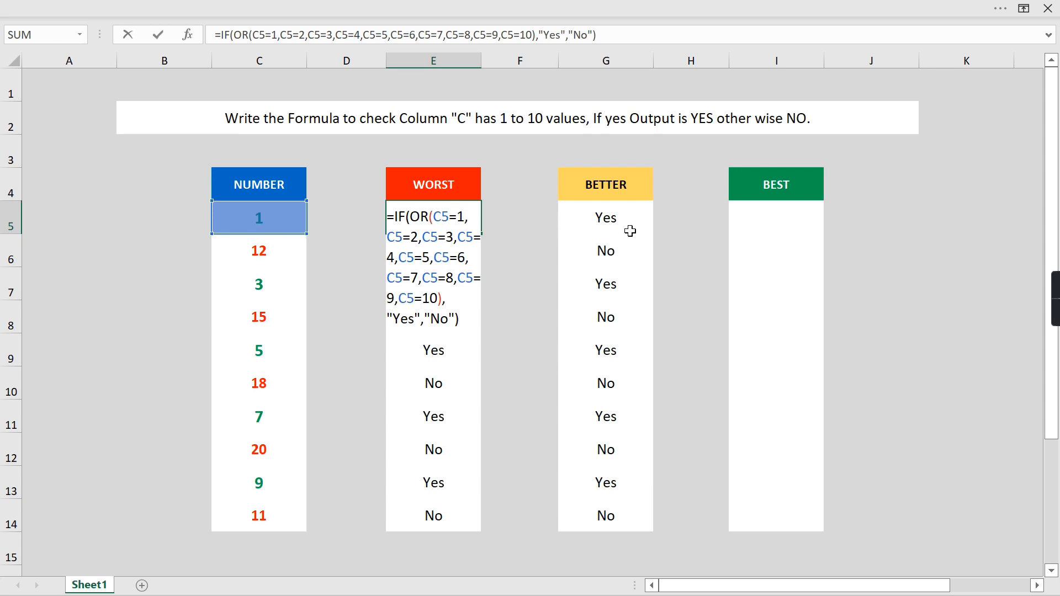
pyautogui.press('Escape')
pyautogui.click(608, 221)
pyautogui.doubleClick(607, 222)
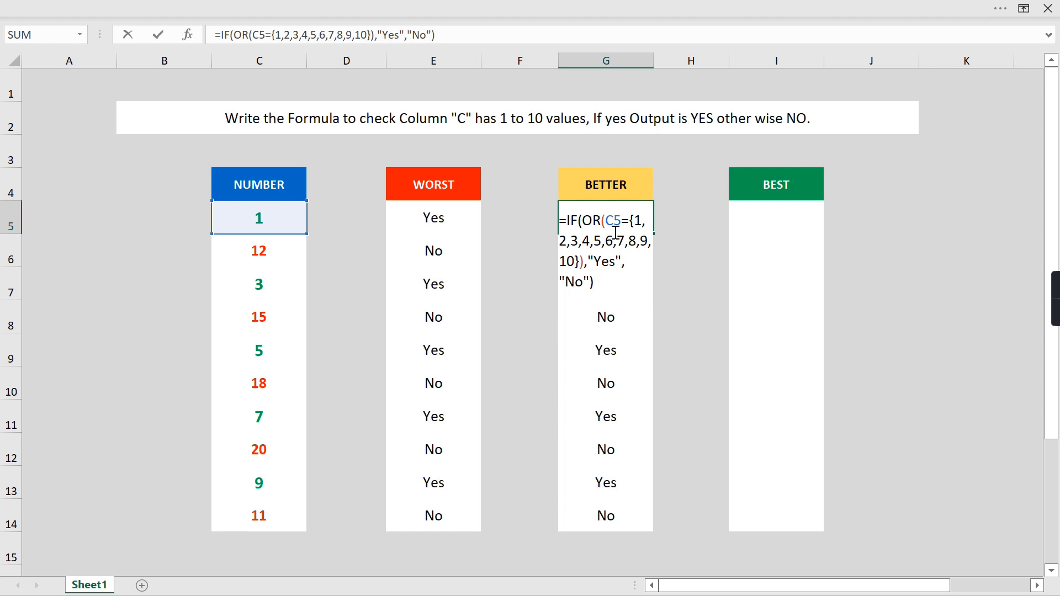
pyautogui.press('Escape')
# - Enter =SEQUENCE(10,,1,) in I5 under BEST to try generating a ten-row number list
pyautogui.click(768, 188)
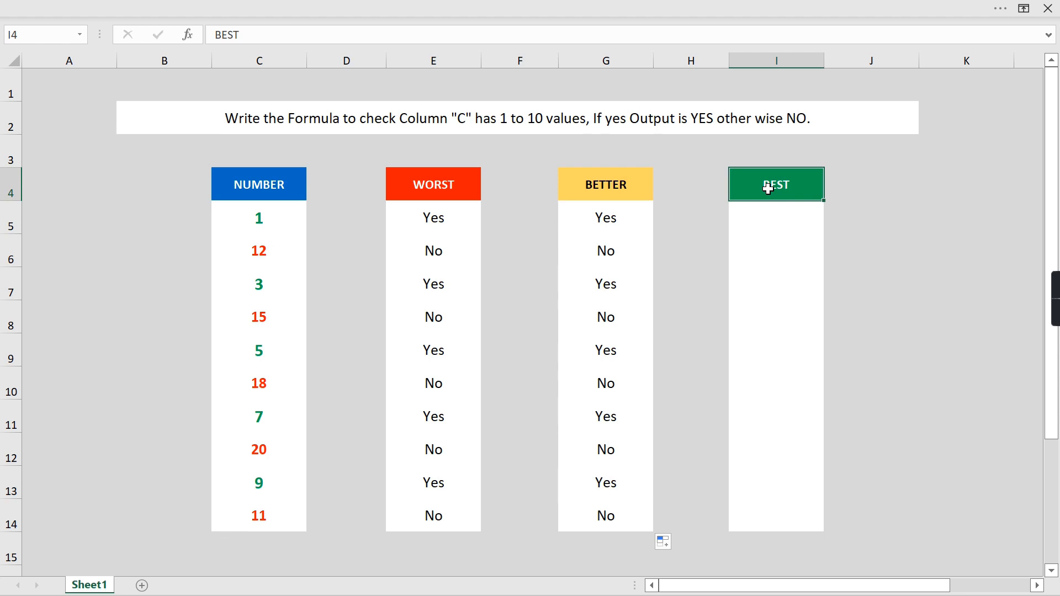
pyautogui.click(778, 211)
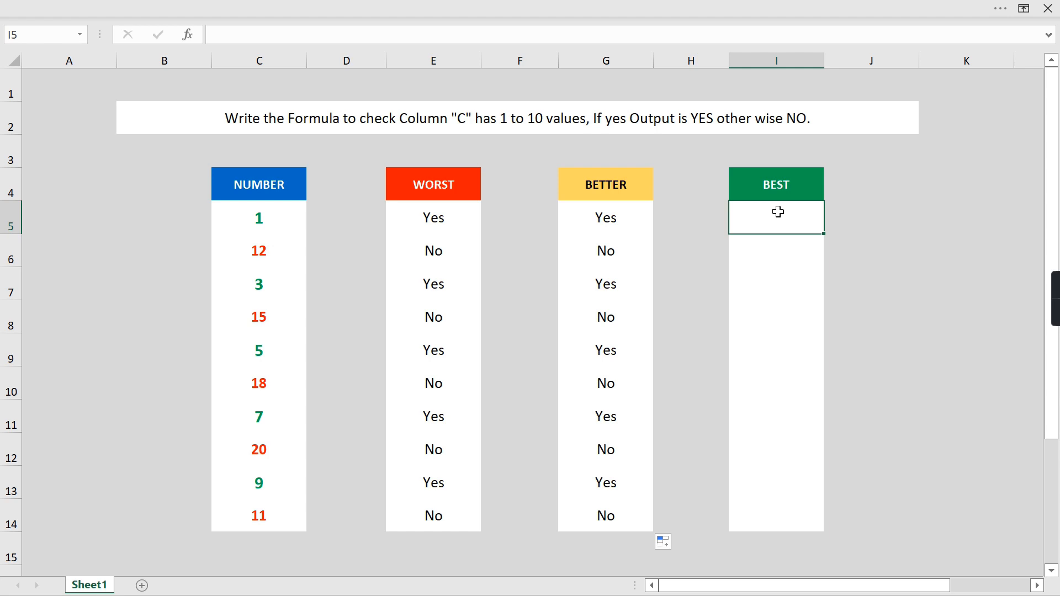
pyautogui.write('=SEQ')
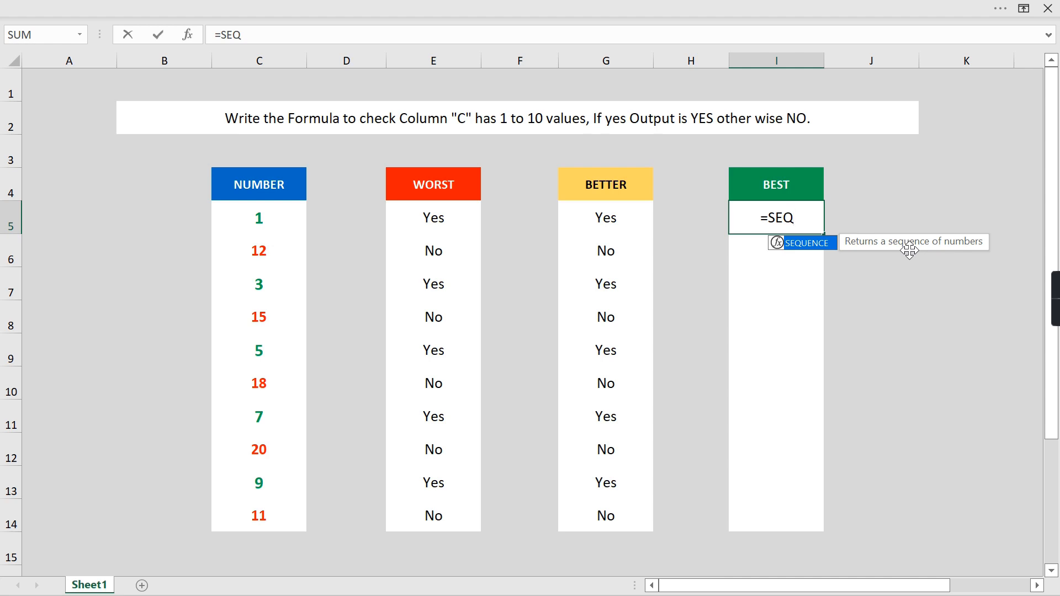
pyautogui.press('Tab')
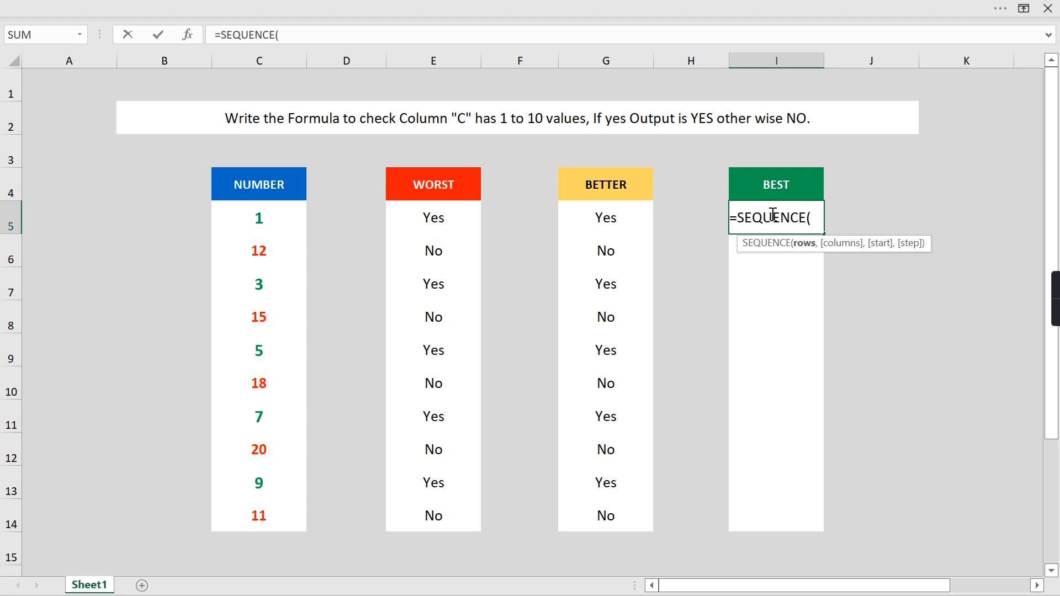
pyautogui.write('10,')
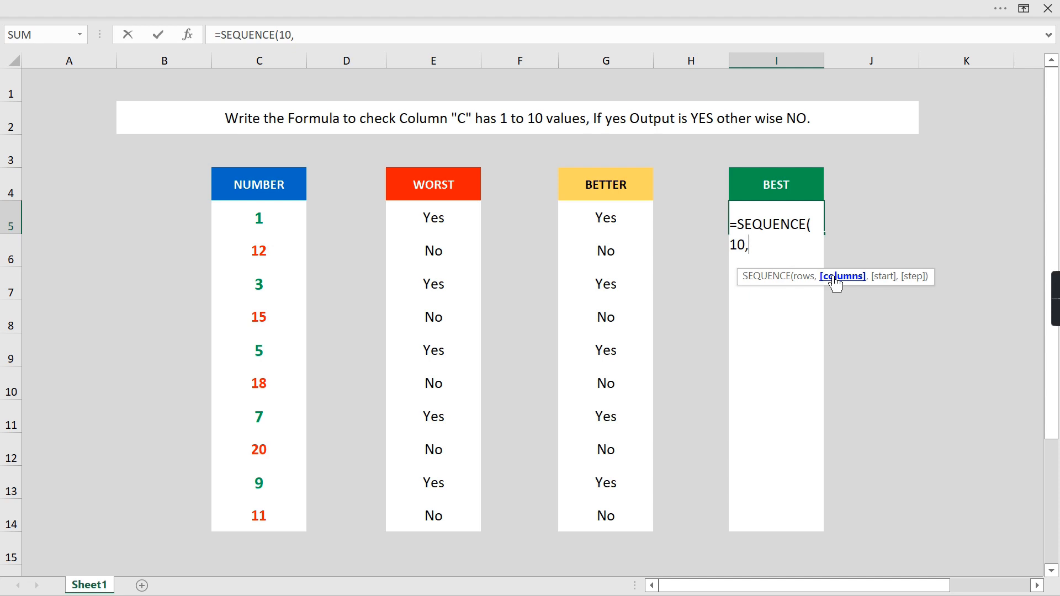
pyautogui.write(',1,')
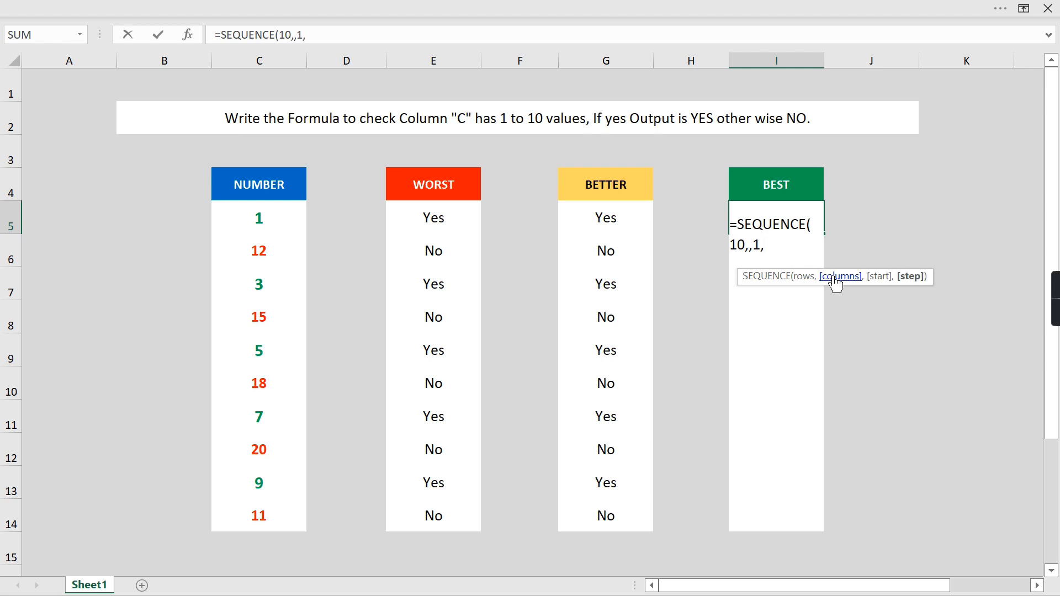
pyautogui.write(')')
pyautogui.press('Return')
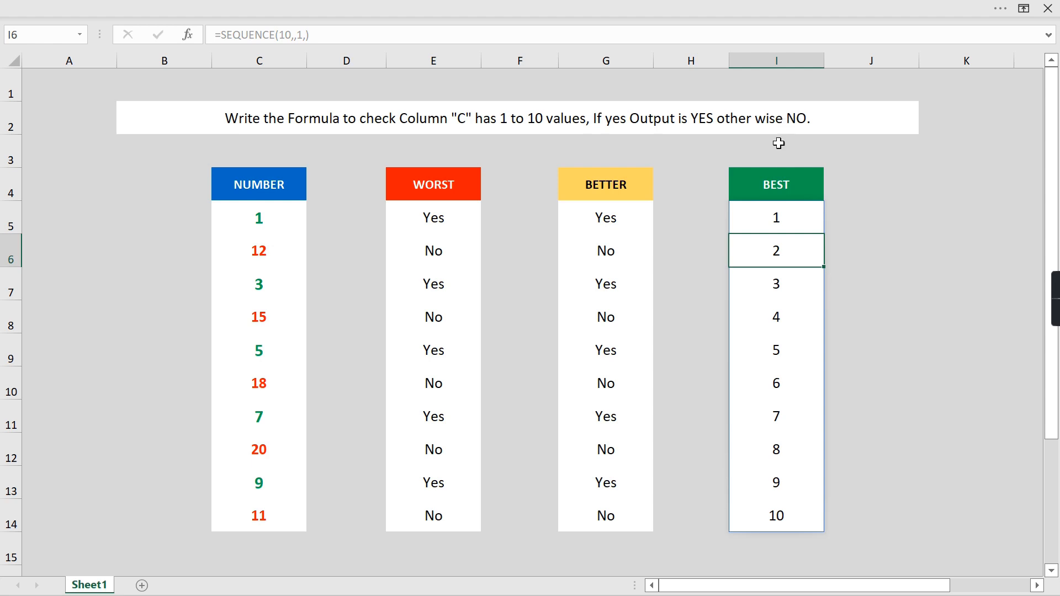
# - Shorten the formula in I5 to =SEQUENCE(10) by removing the optional arguments
pyautogui.press('Up')
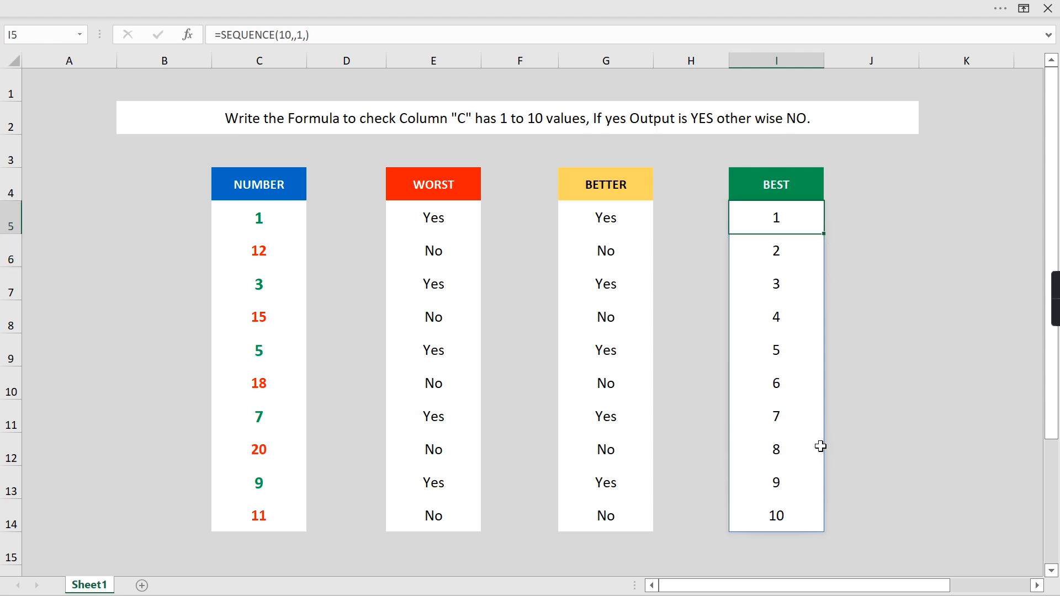
pyautogui.press('F2')
pyautogui.press('Left')
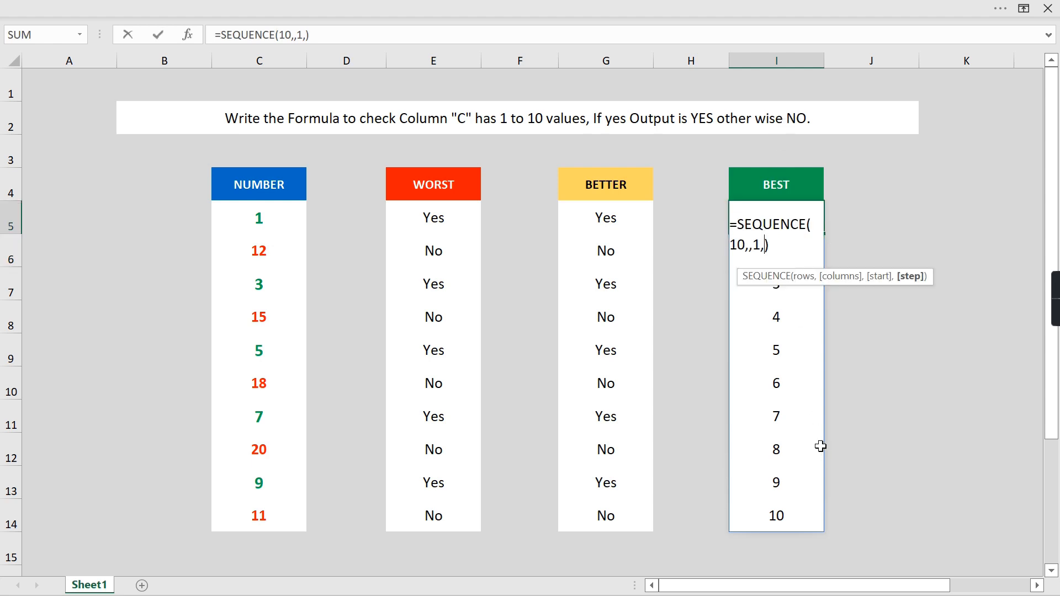
pyautogui.press('BackSpace')
pyautogui.press('BackSpace')
pyautogui.press('BackSpace')
pyautogui.press('BackSpace')
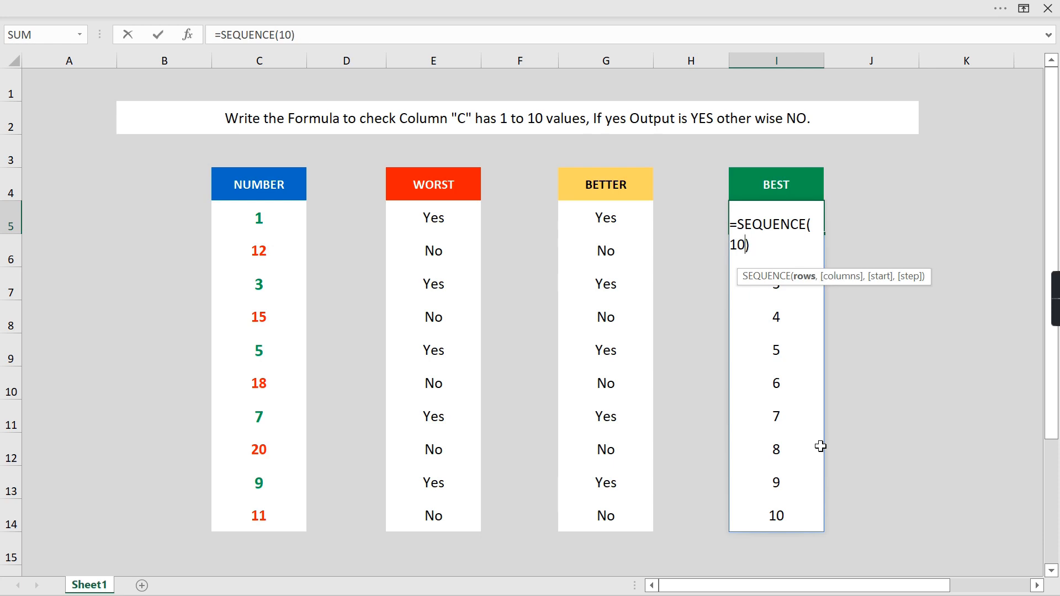
pyautogui.press('Return')
# - Try a step of 2 in I5 with =SEQUENCE(10,,,2), and clear the formula from the cell
pyautogui.press('Up')
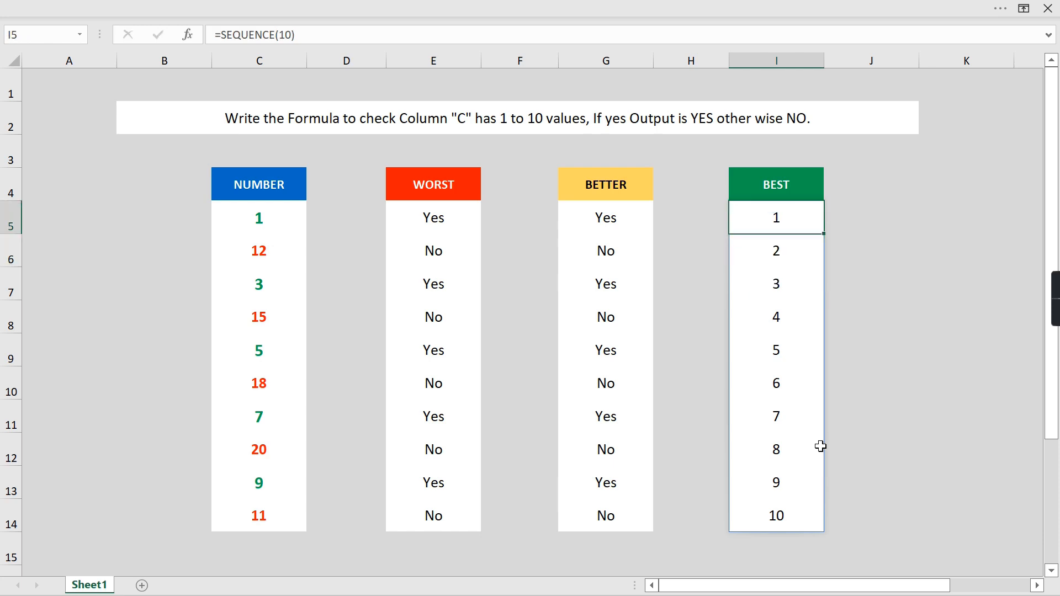
pyautogui.press('F2')
pyautogui.press('BackSpace')
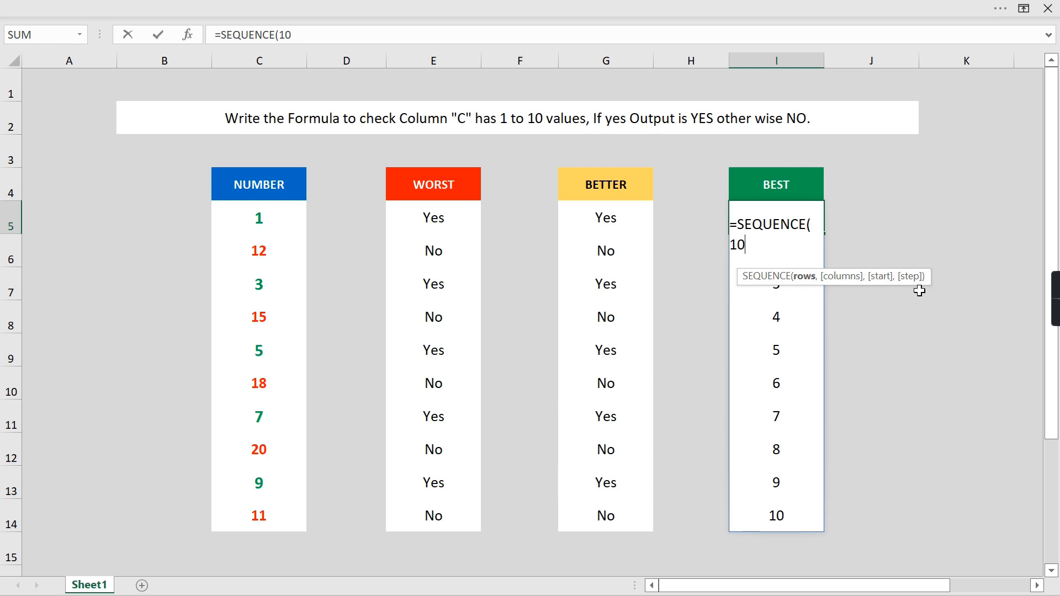
pyautogui.write(',,,2')
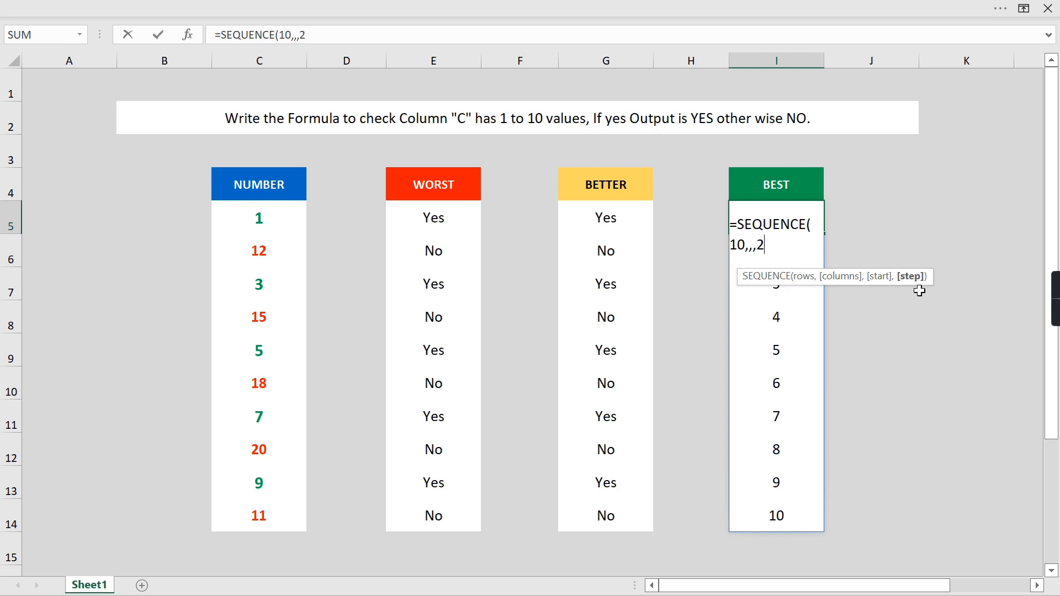
pyautogui.write(')')
pyautogui.press('Return')
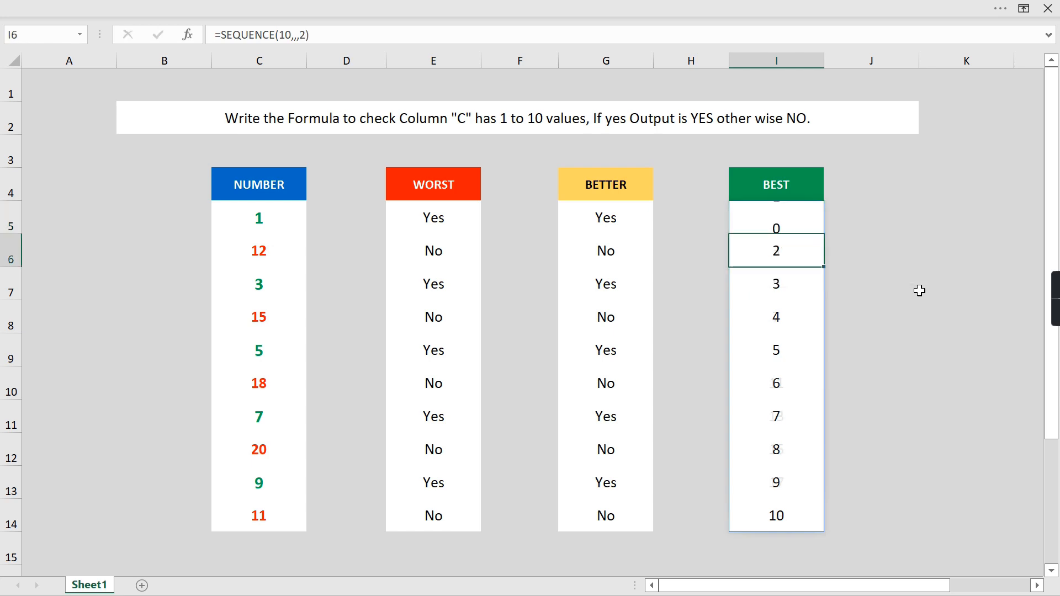
pyautogui.press('Up')
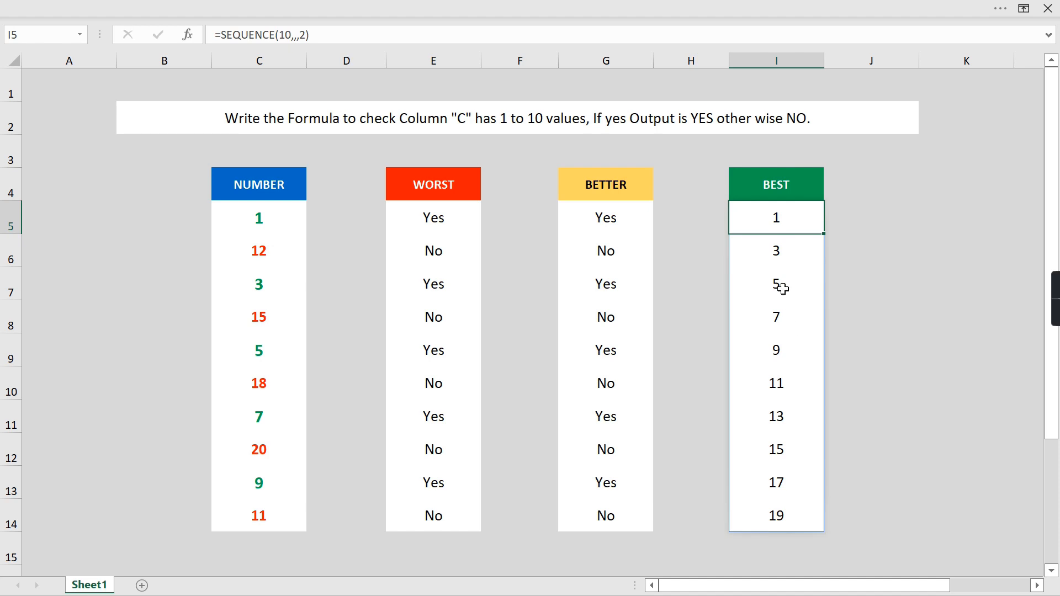
pyautogui.press('Delete')
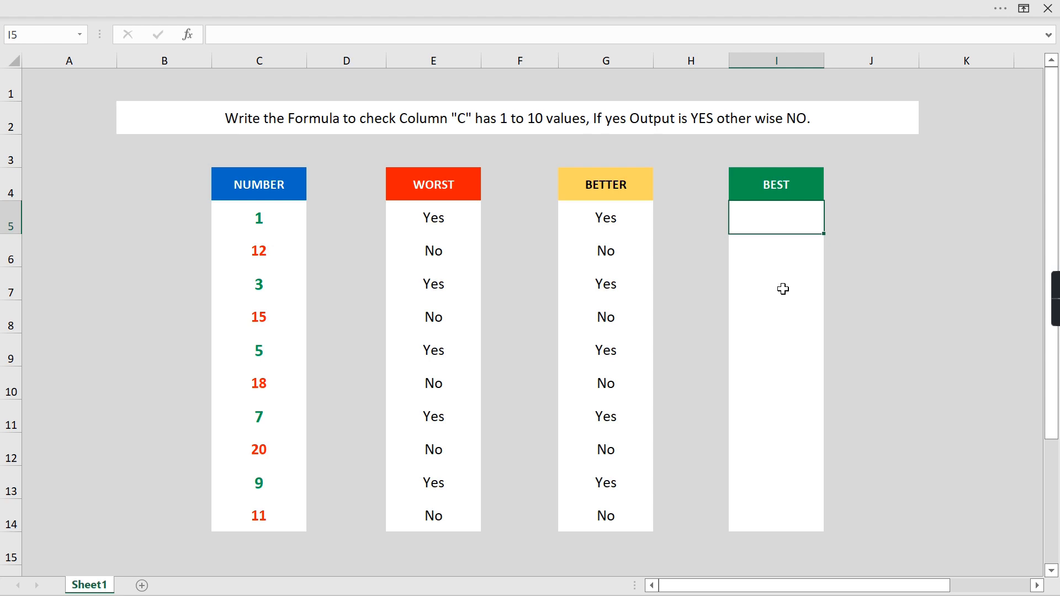
# - Begin the BEST formula in I5 with an IF whose logical test is OR(C5=SEQUENCE(10))
pyautogui.write('=If')
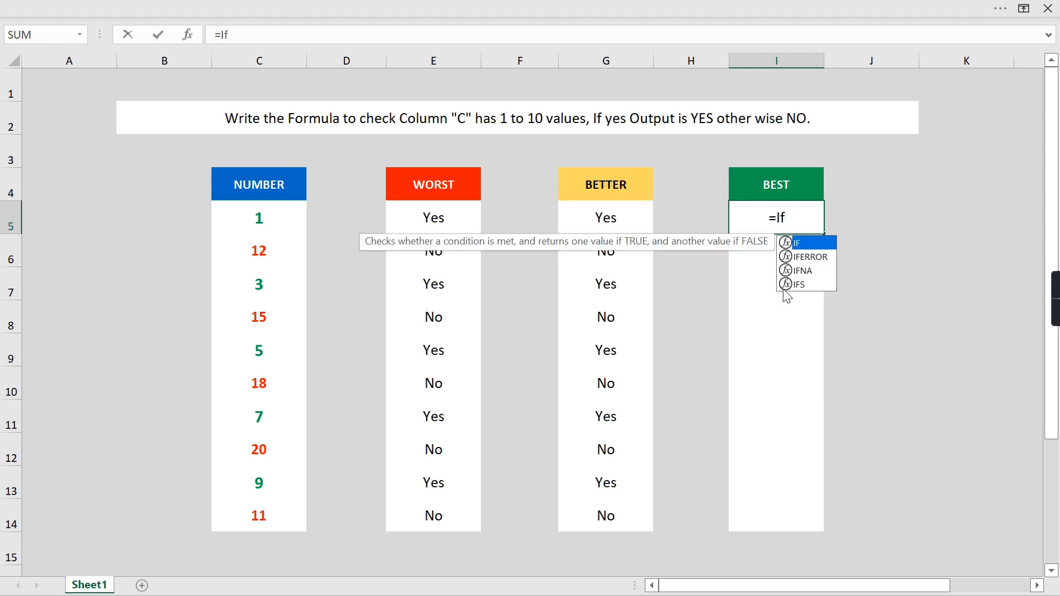
pyautogui.press('Tab')
pyautogui.write('OR(')
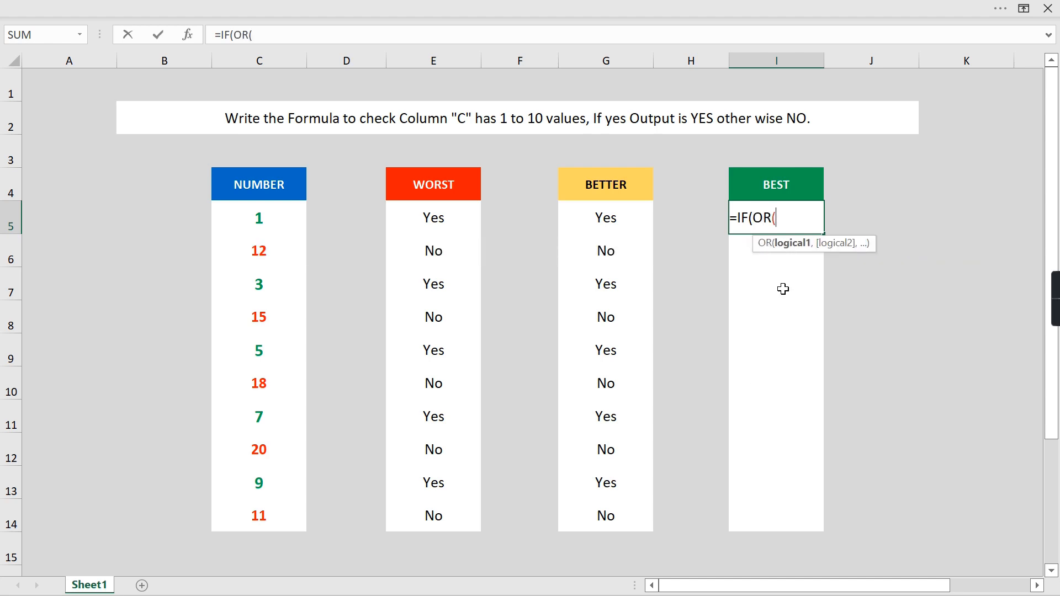
pyautogui.click(279, 222)
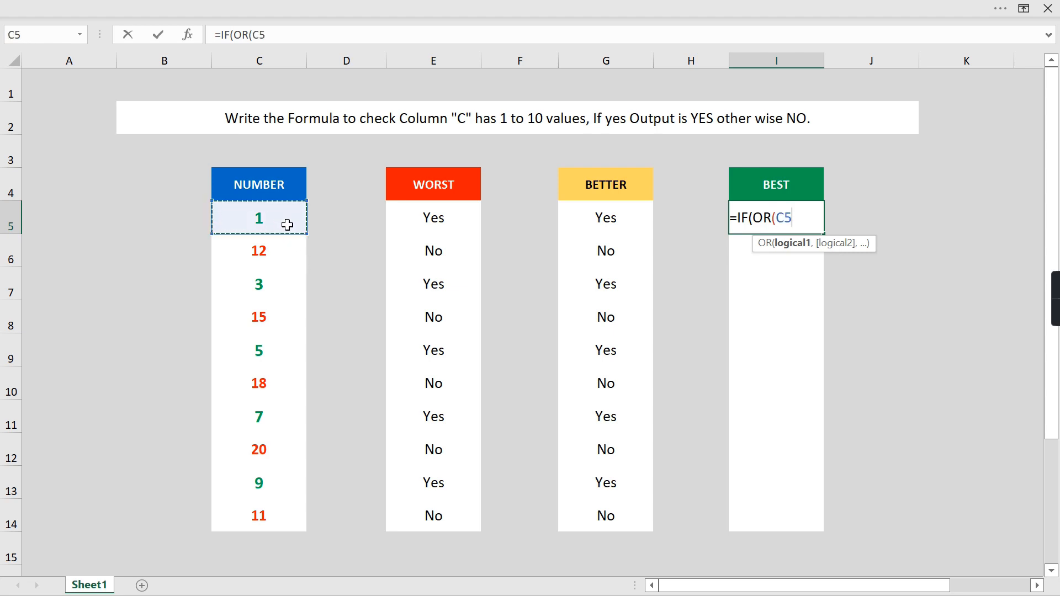
pyautogui.write('=Seq')
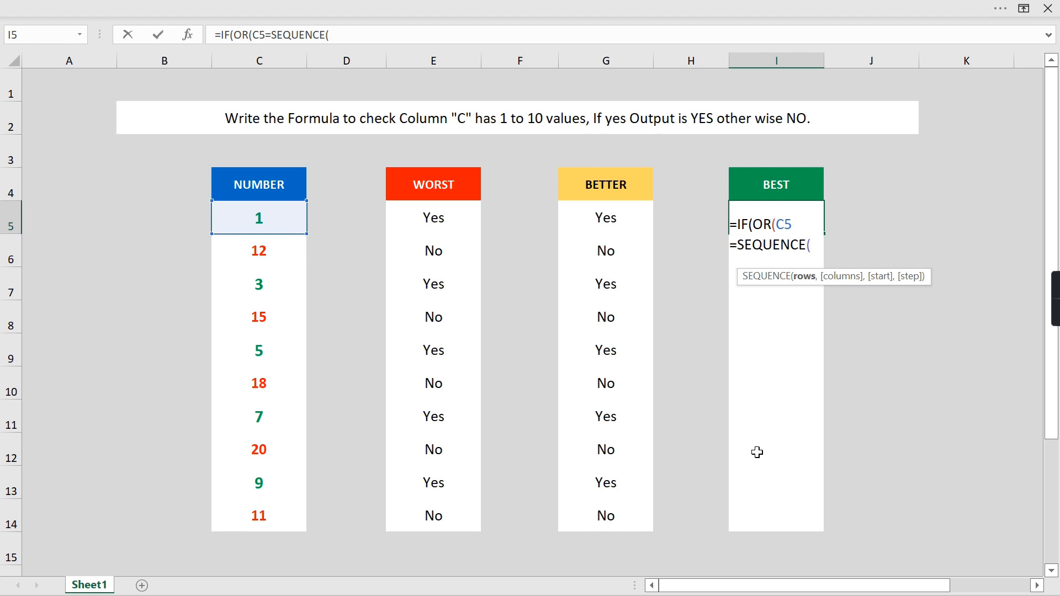
pyautogui.write('10')
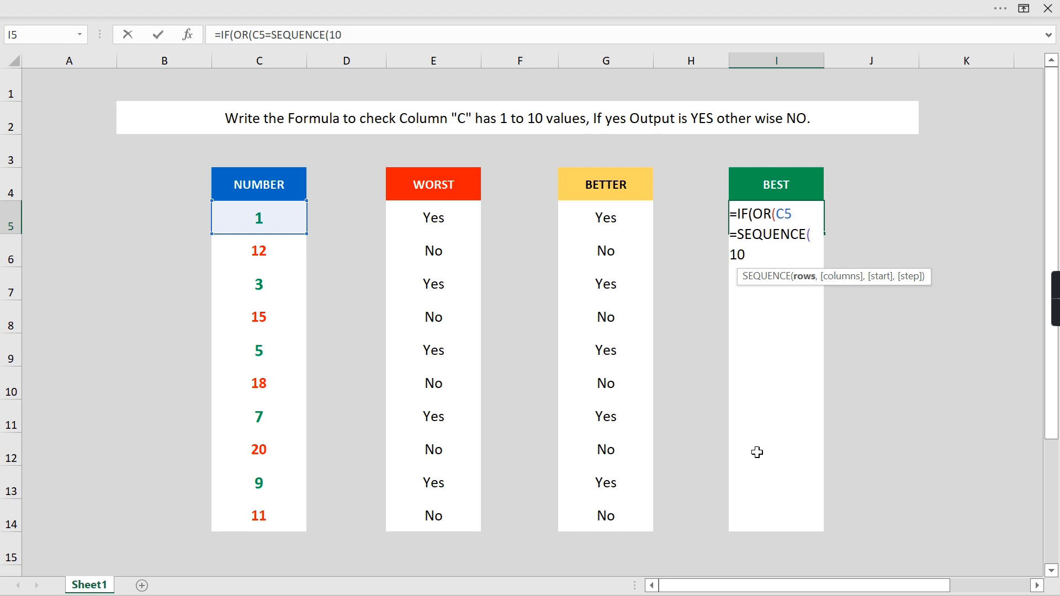
pyautogui.write(')')
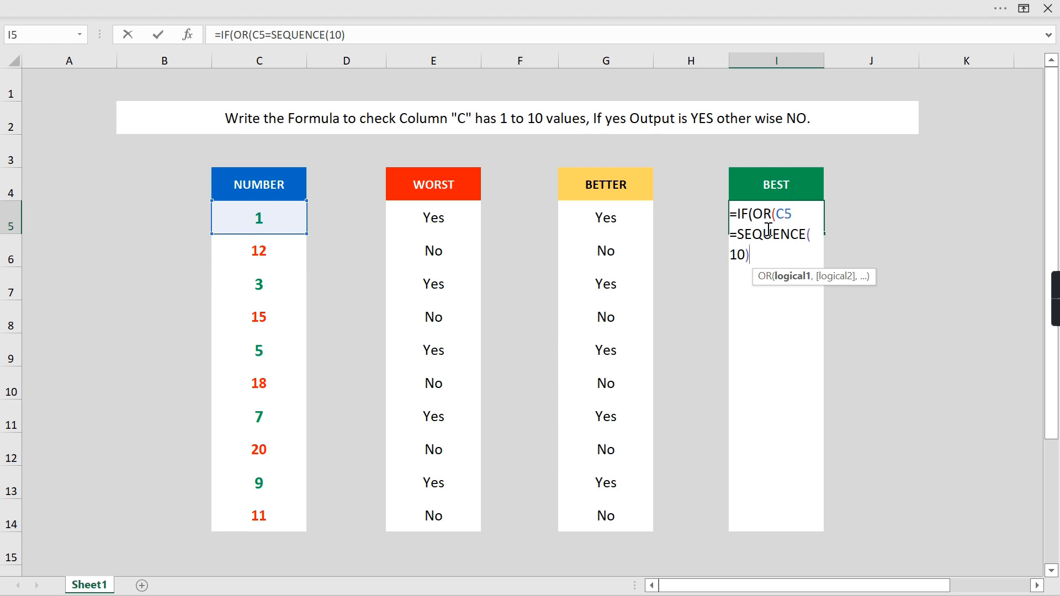
pyautogui.write(')')
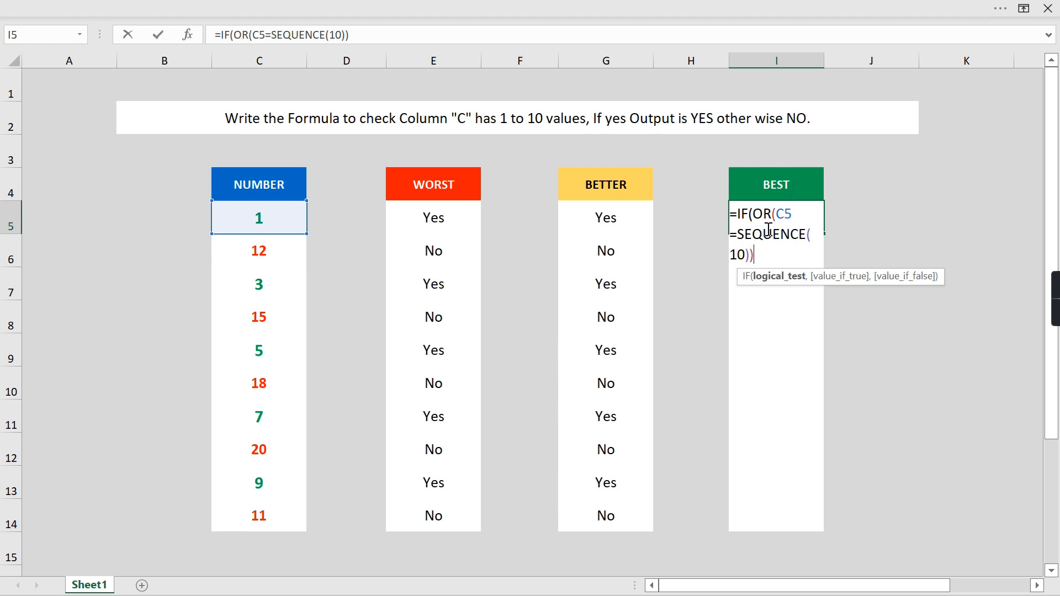
# - Complete the I5 formula as =IF(OR(C5=SEQUENCE(10)),"Yes","No") and fill it down the BEST column to I14
pyautogui.write(',"Ye')
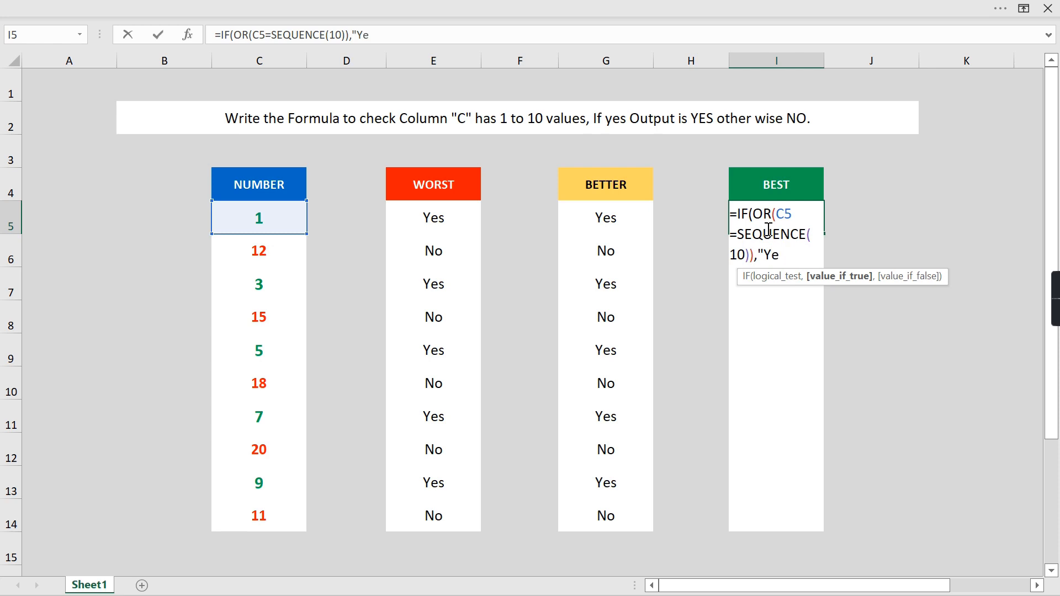
pyautogui.write('s","No')
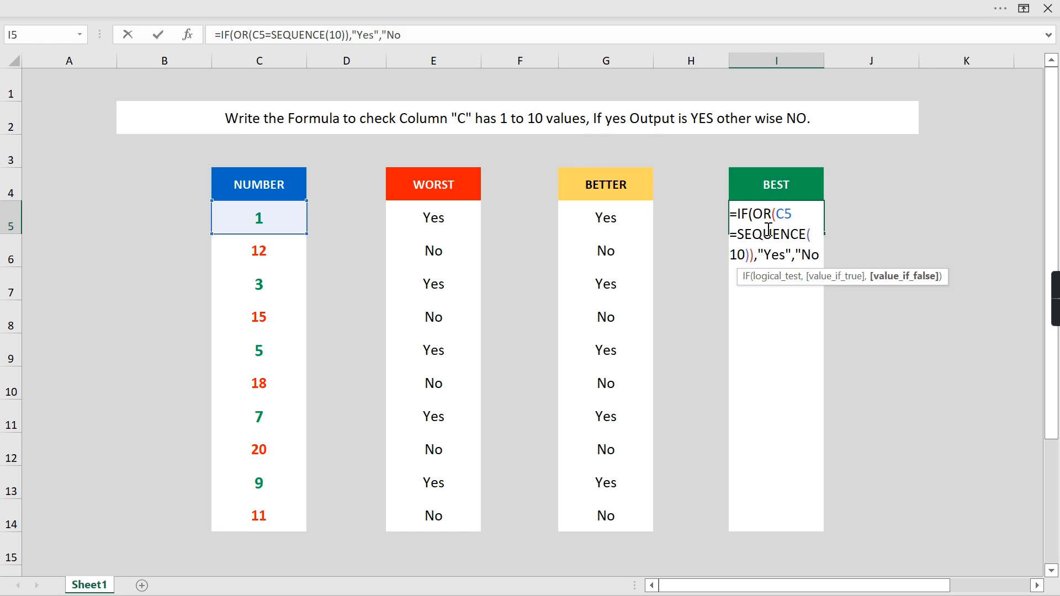
pyautogui.write('"')
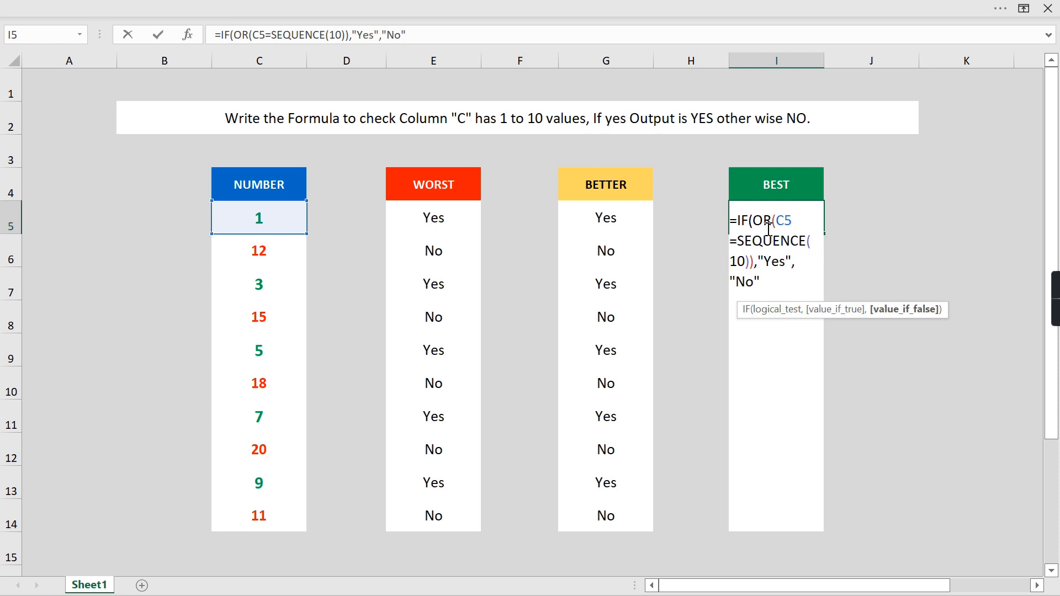
pyautogui.write(')')
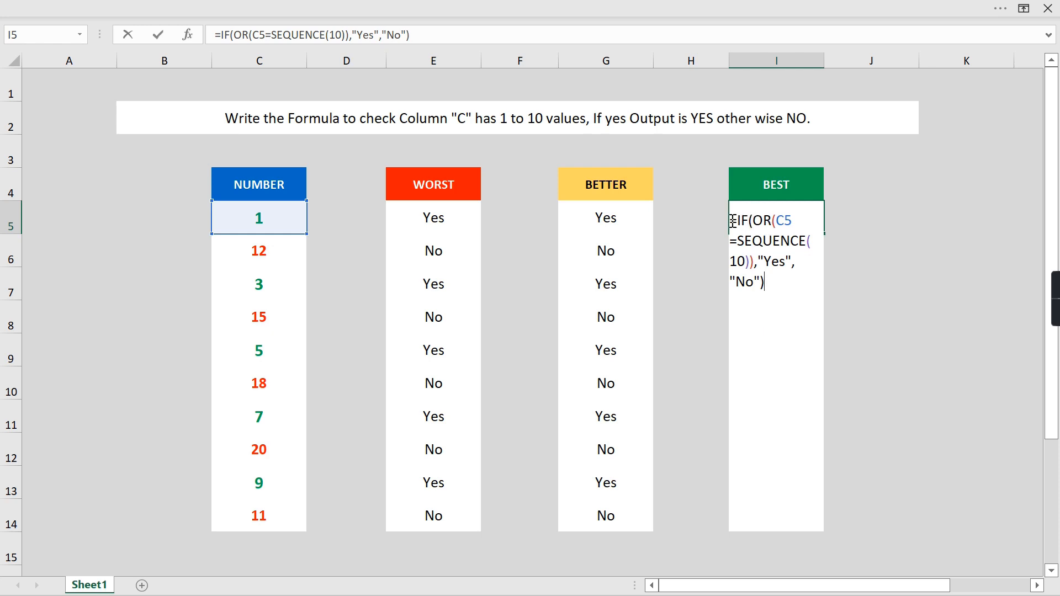
pyautogui.moveTo(740, 222); pyautogui.dragTo(792, 222)
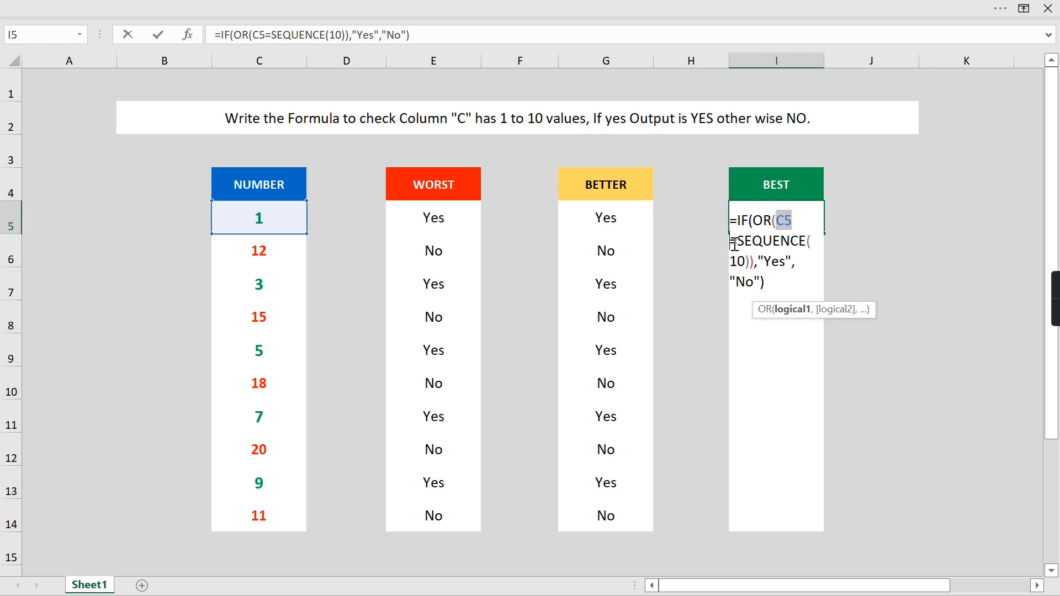
pyautogui.moveTo(730, 240); pyautogui.dragTo(811, 241)
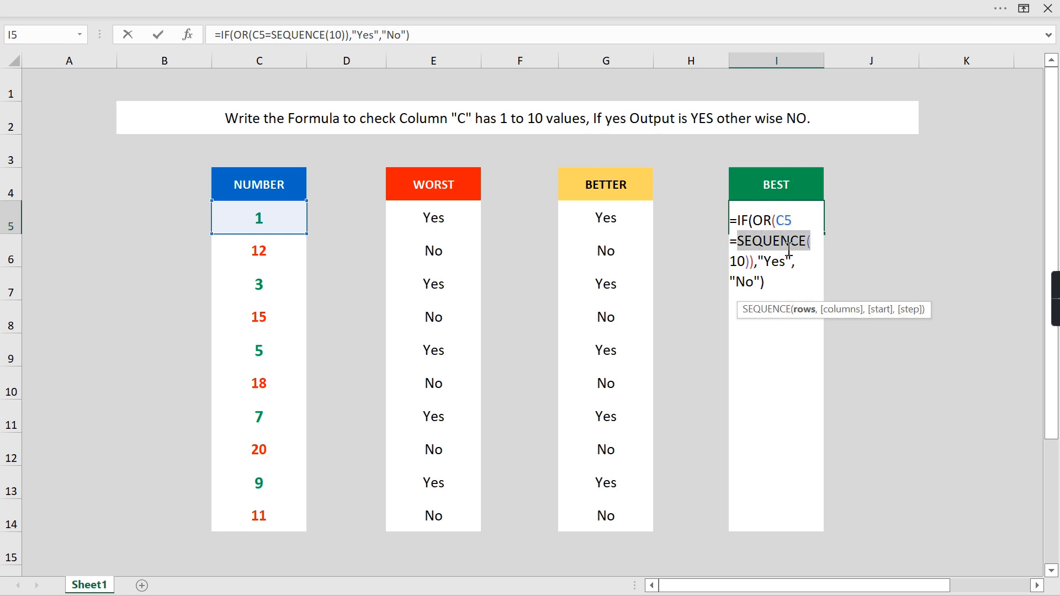
pyautogui.moveTo(730, 261); pyautogui.dragTo(745, 262)
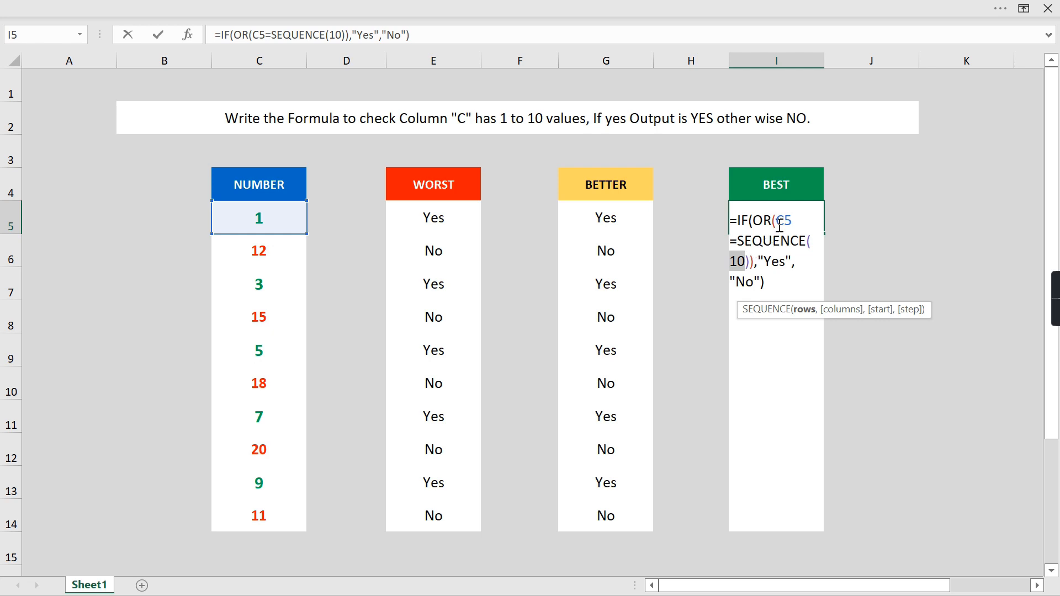
pyautogui.click(781, 271)
pyautogui.press('Return')
pyautogui.press('Up')
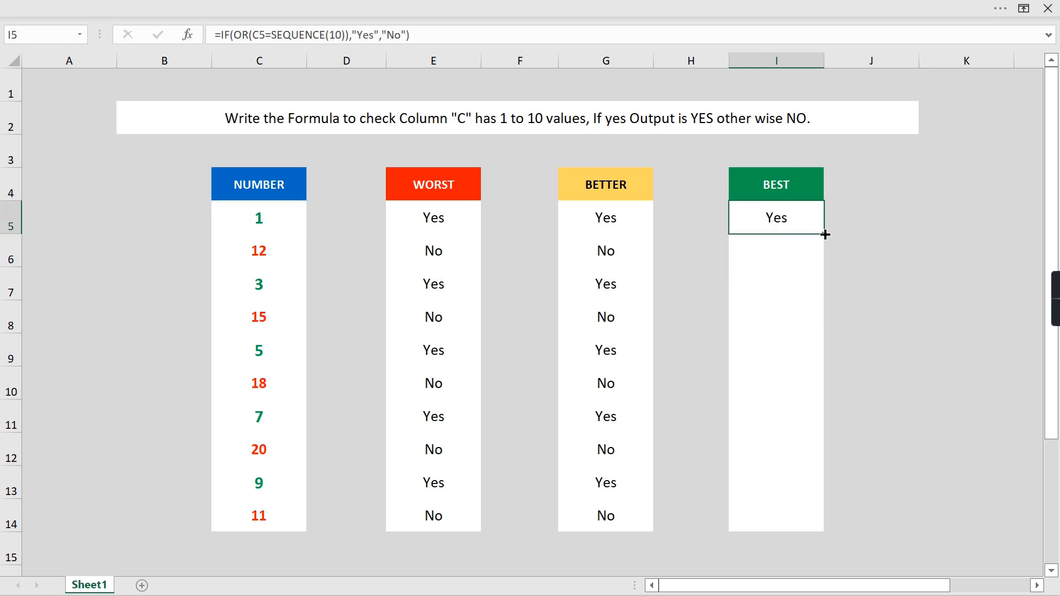
pyautogui.doubleClick(823, 234)
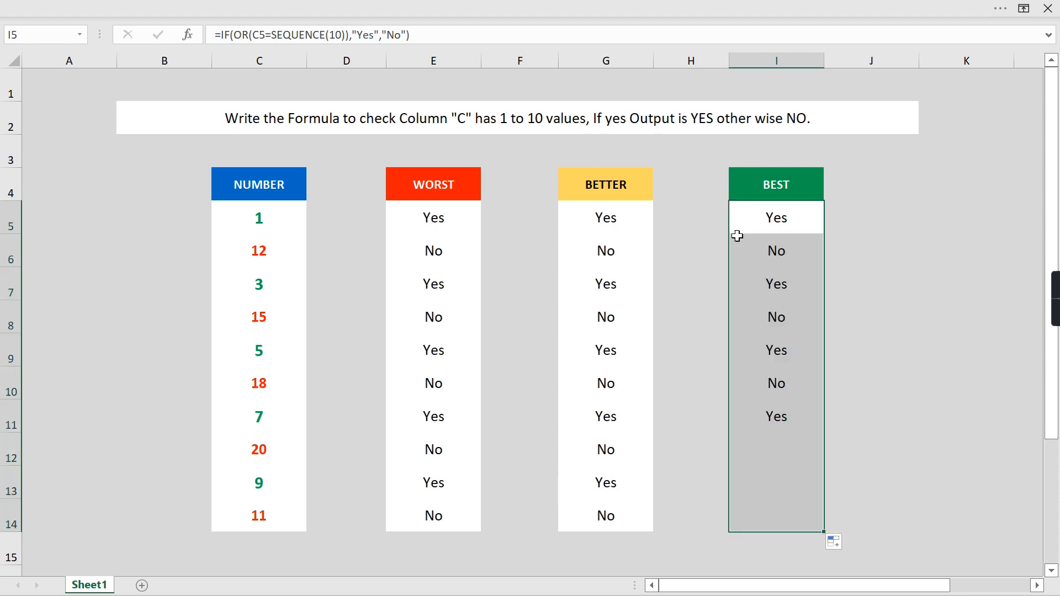
# - Evaluate only the SEQUENCE(10) part inside the I5 formula to inspect its array, and return to the original formula
pyautogui.click(769, 219)
pyautogui.doubleClick(769, 219)
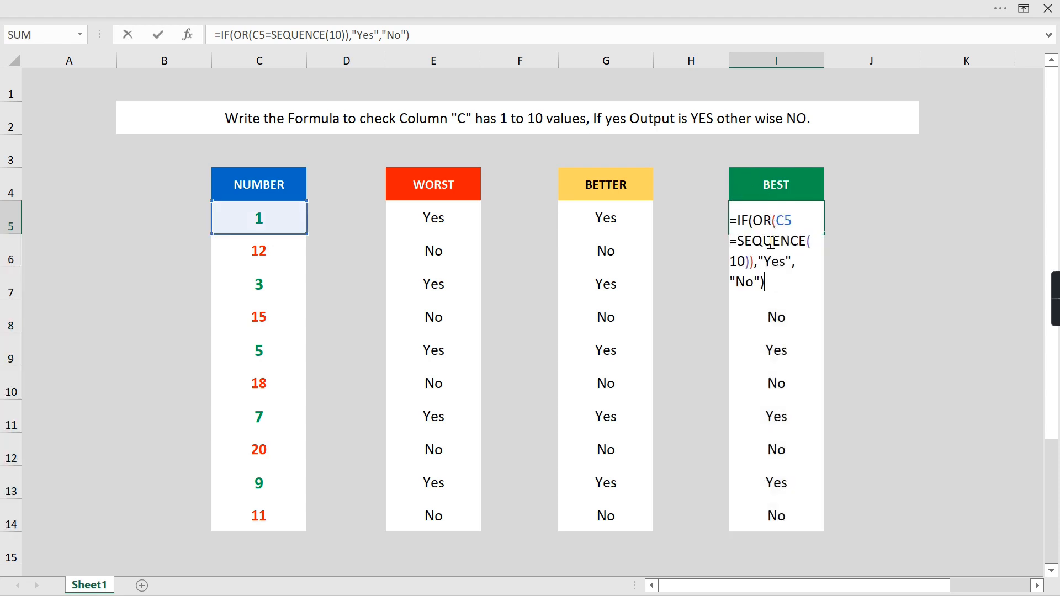
pyautogui.moveTo(741, 241); pyautogui.dragTo(749, 260)
pyautogui.press('F9')
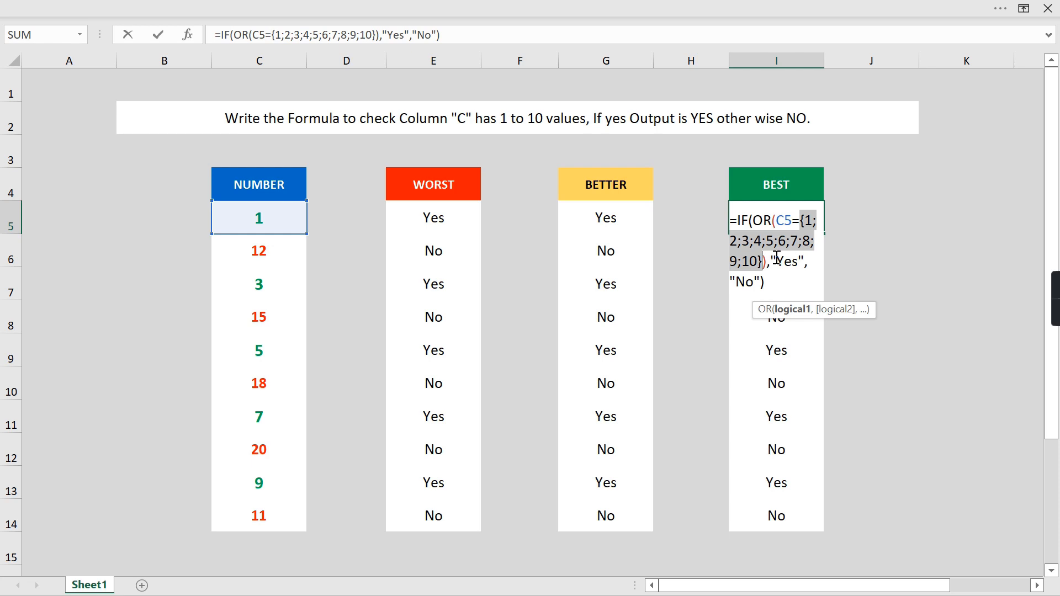
pyautogui.hotkey('ctrl', 'v')
pyautogui.press('Return')
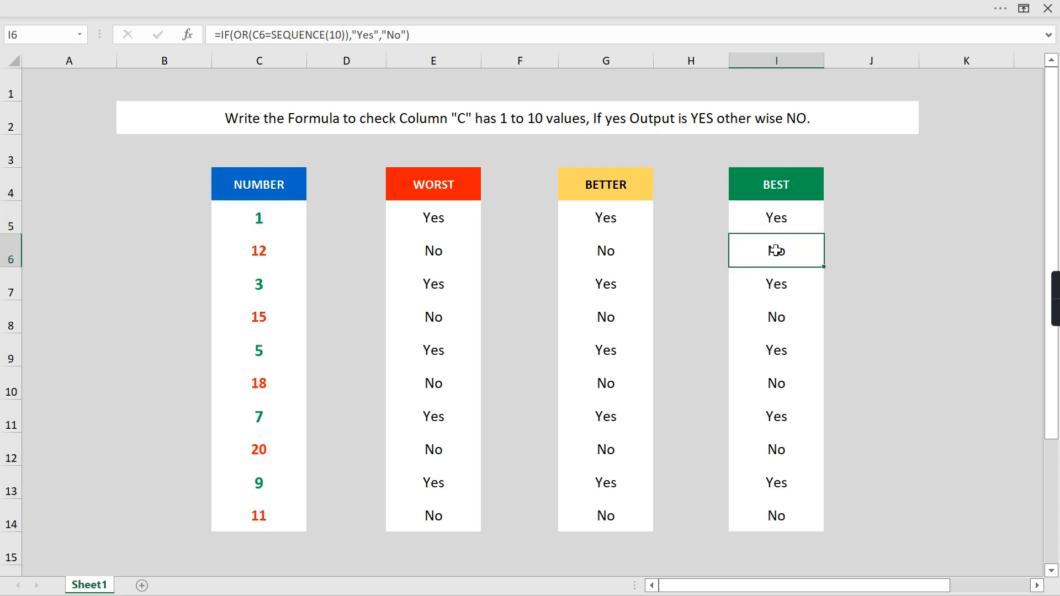